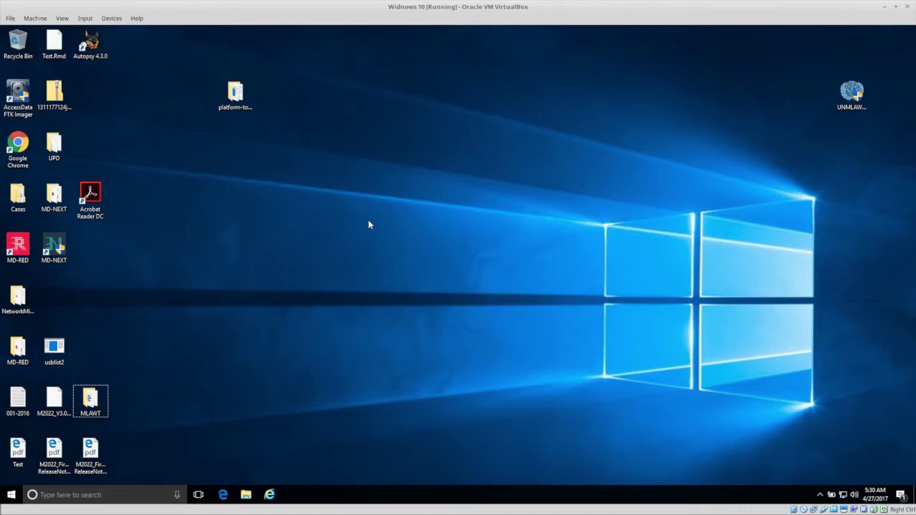
Open Windows Settings from the Start menu and go to Update & security
{"action": "left_click", "coordinate": [620, 88]}
{"action": "left_click", "coordinate": [10, 495]}
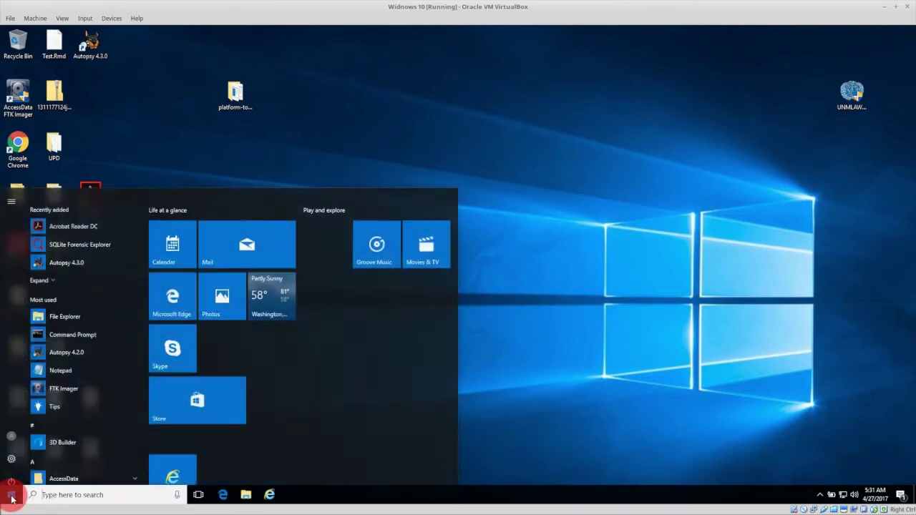
{"action": "left_click", "coordinate": [11, 452]}
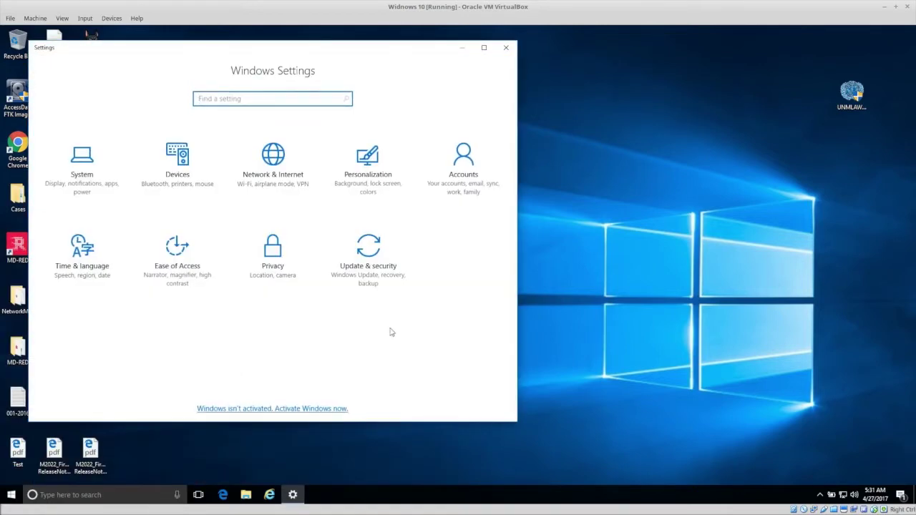
{"action": "left_click", "coordinate": [215, 333]}
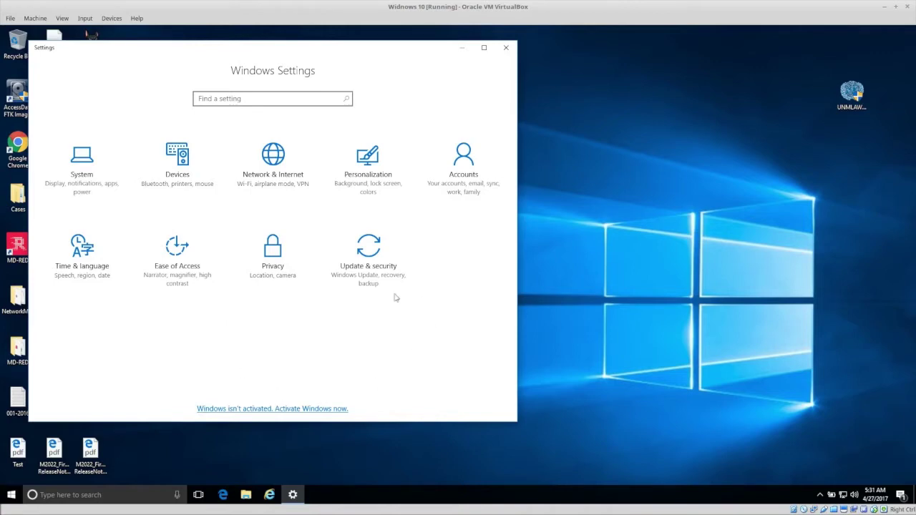
{"action": "left_click", "coordinate": [371, 262]}
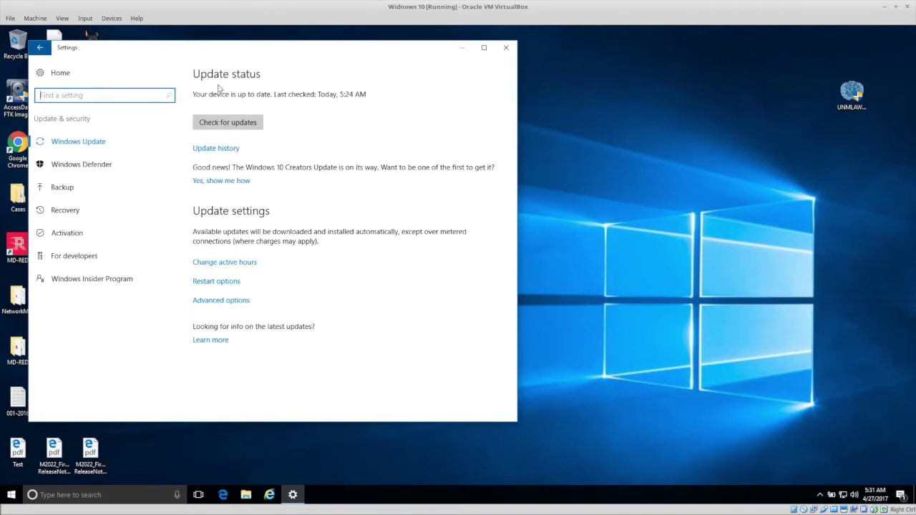
Run Check for updates and confirm Windows reports the device is up to date
{"action": "left_click", "coordinate": [234, 122]}
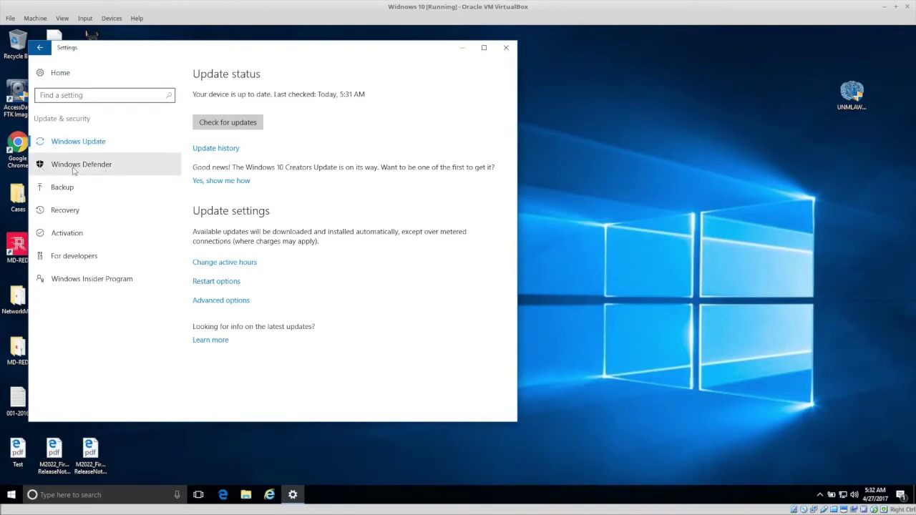
{"action": "left_click", "coordinate": [74, 171]}
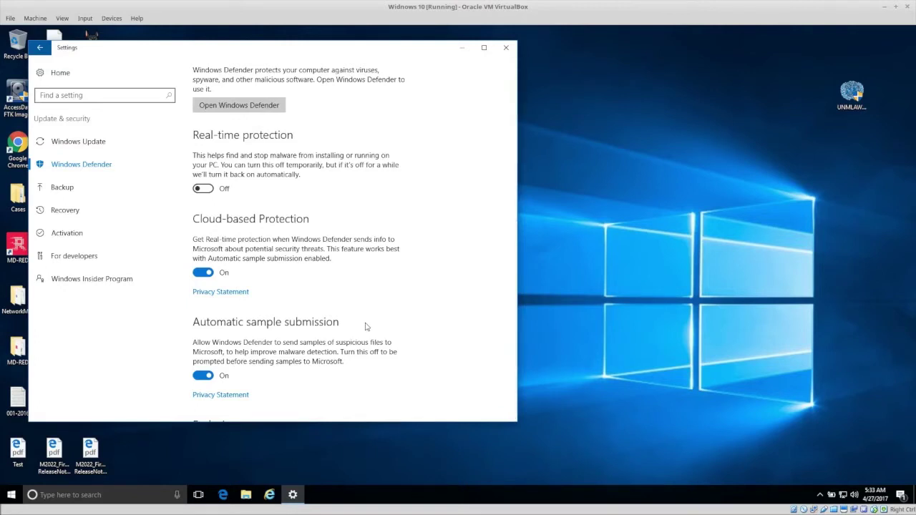
Look over the Windows Defender settings page, noting real-time protection is Off
{"action": "scroll", "coordinate": [373, 319], "scroll_direction": "down", "scroll_amount": 5}
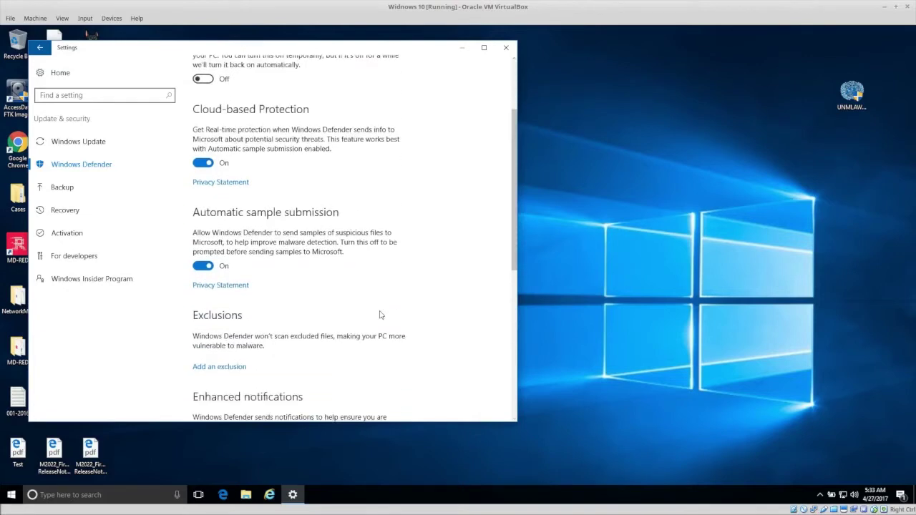
{"action": "scroll", "coordinate": [380, 313], "scroll_direction": "down", "scroll_amount": 5}
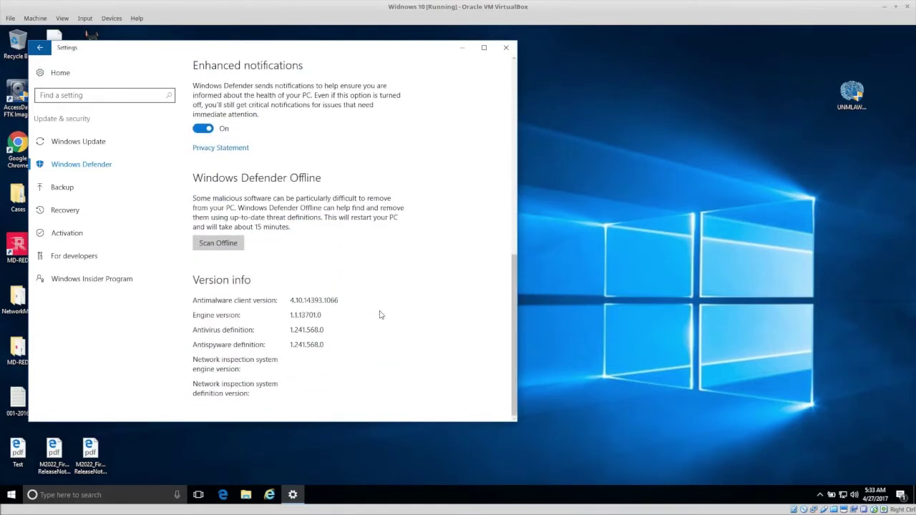
{"action": "scroll", "coordinate": [379, 313], "scroll_direction": "up", "scroll_amount": 9}
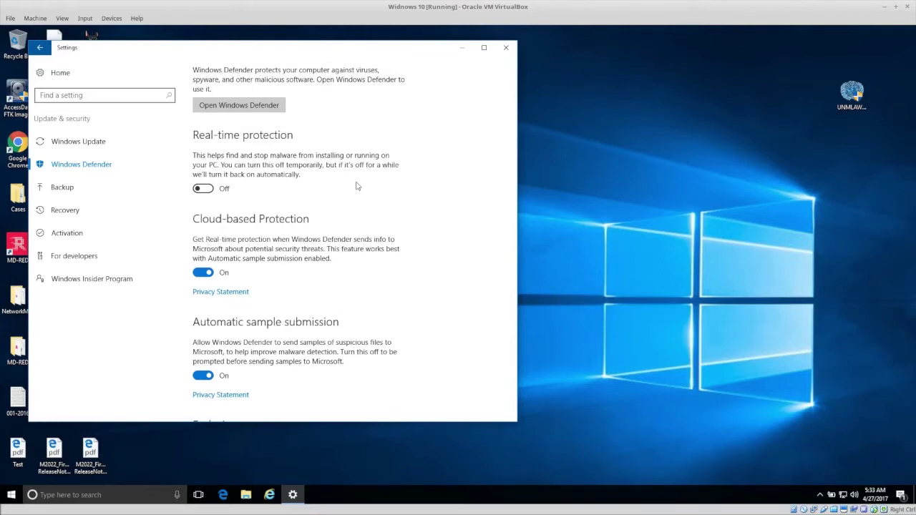
{"action": "left_click", "coordinate": [200, 189]}
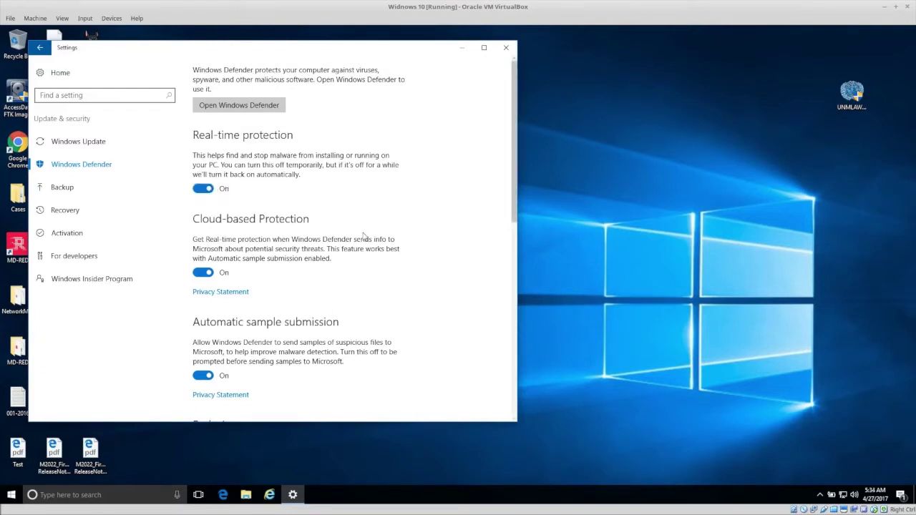
Switch Real-time protection On and look over the remaining Defender settings
{"action": "left_click", "coordinate": [328, 199]}
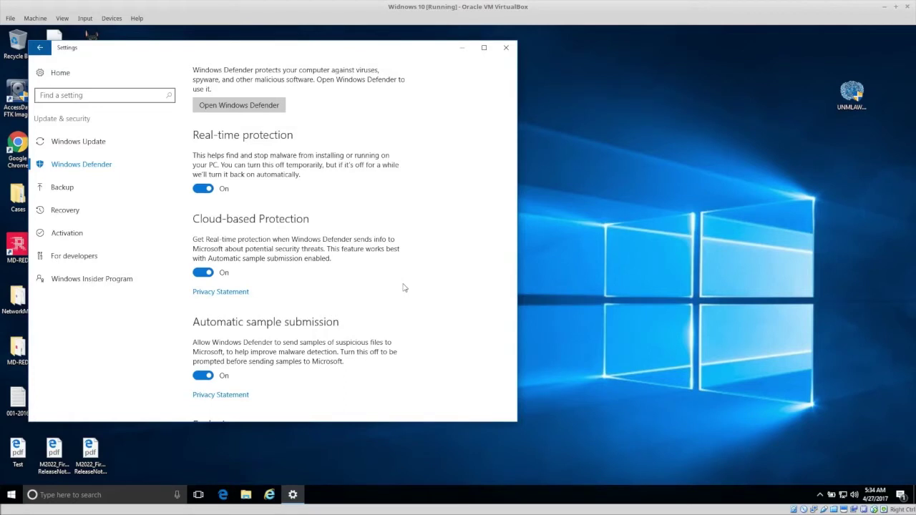
{"action": "scroll", "coordinate": [414, 267], "scroll_direction": "down", "scroll_amount": 3}
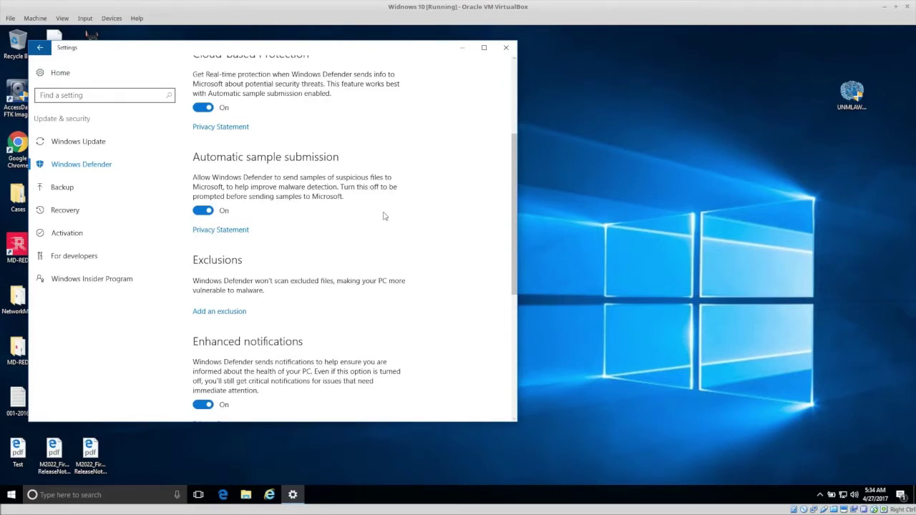
{"action": "scroll", "coordinate": [384, 216], "scroll_direction": "down", "scroll_amount": 3}
{"action": "scroll", "coordinate": [347, 273], "scroll_direction": "down", "scroll_amount": 1}
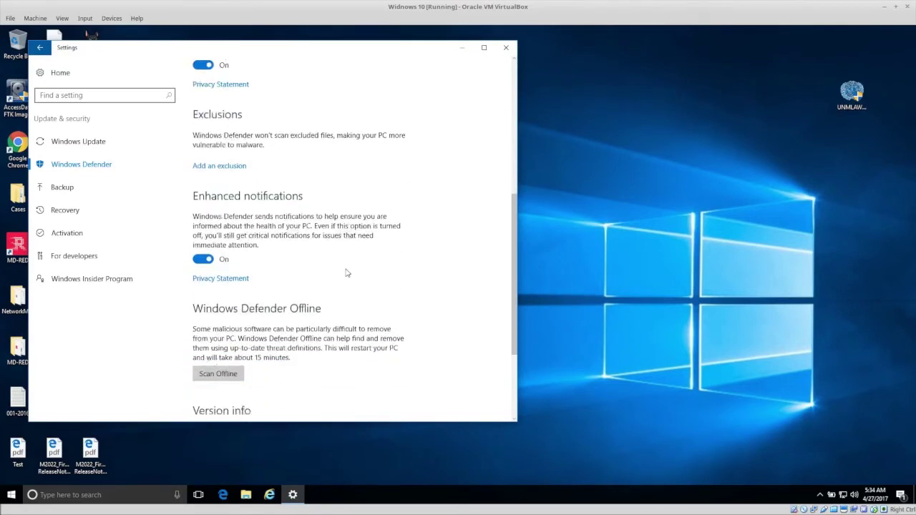
{"action": "scroll", "coordinate": [346, 210], "scroll_direction": "down", "scroll_amount": 1}
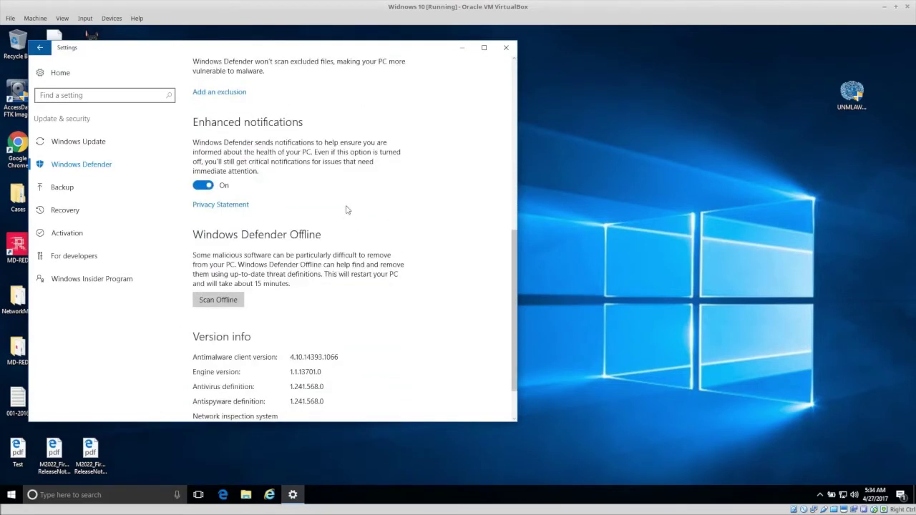
{"action": "scroll", "coordinate": [347, 210], "scroll_direction": "down", "scroll_amount": 1}
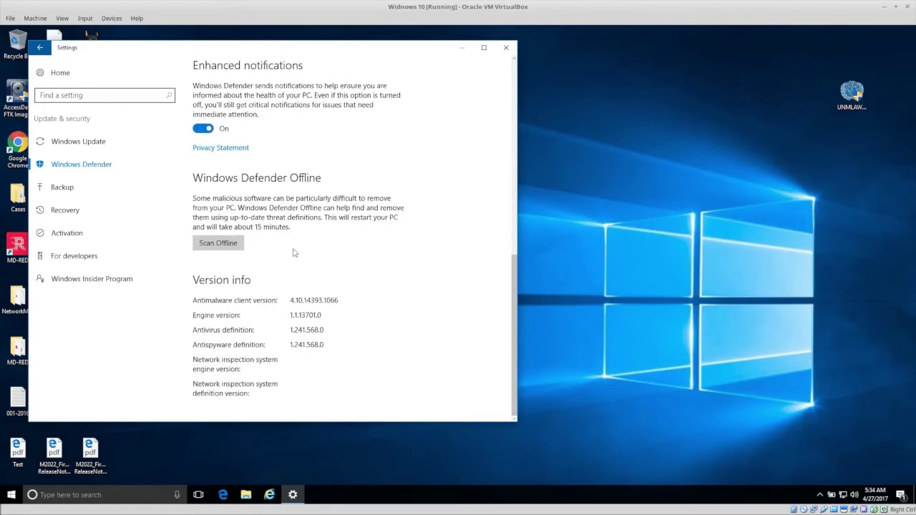
{"action": "scroll", "coordinate": [254, 276], "scroll_direction": "up", "scroll_amount": 5}
{"action": "scroll", "coordinate": [256, 281], "scroll_direction": "up", "scroll_amount": 2}
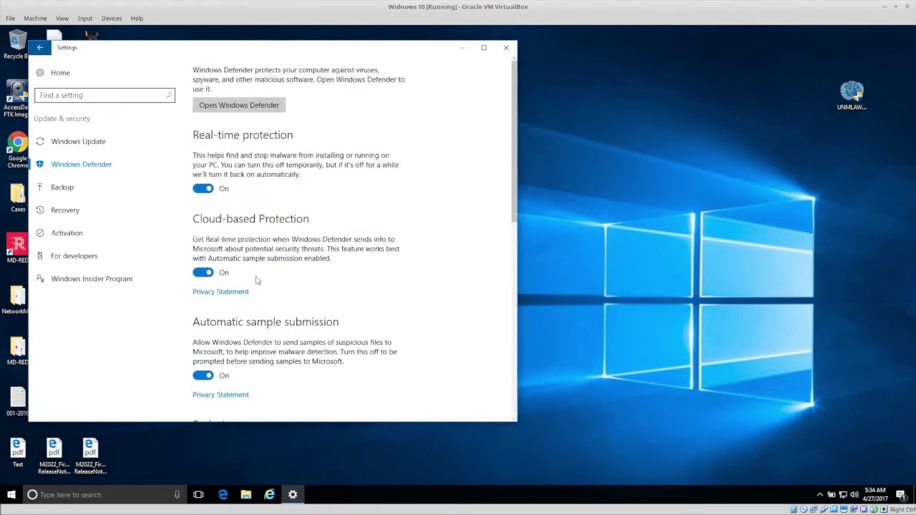
Launch the Windows Defender app and update its virus and spyware definitions
{"action": "left_click", "coordinate": [244, 106]}
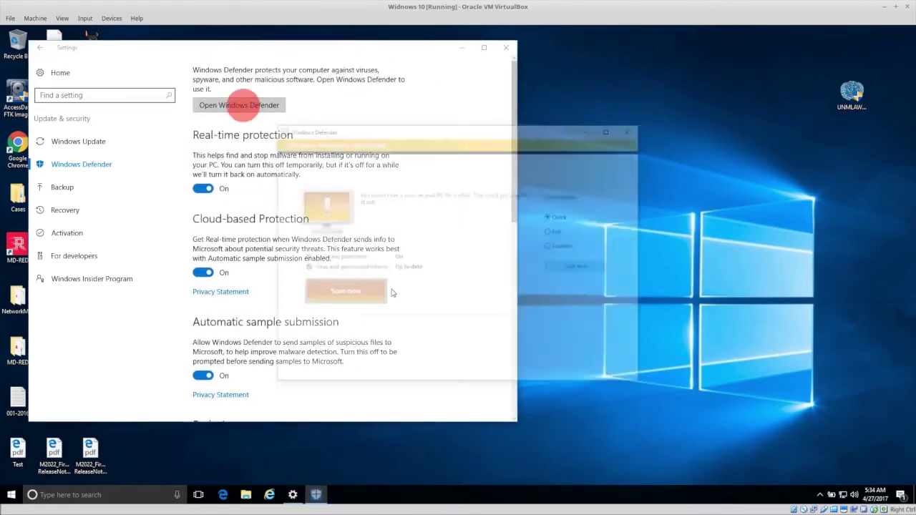
{"action": "left_click_drag", "start_coordinate": [489, 128], "coordinate": [434, 106]}
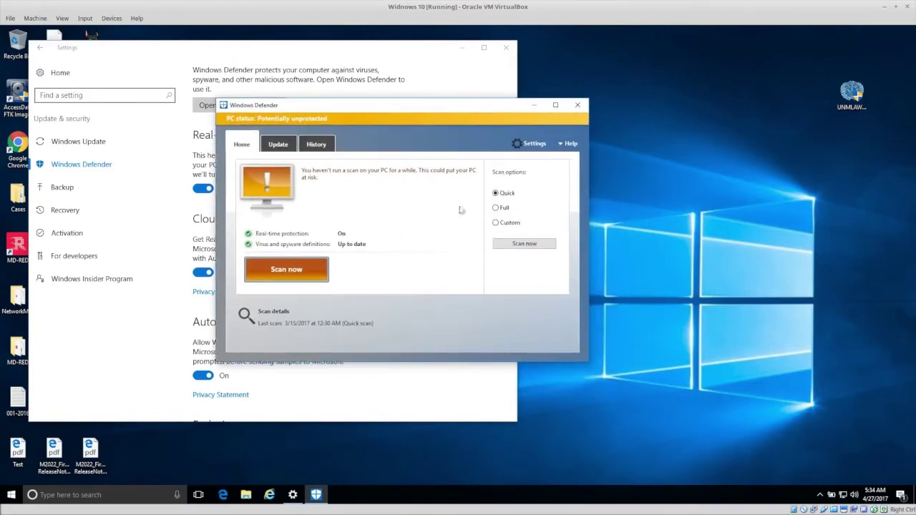
{"action": "left_click", "coordinate": [277, 146]}
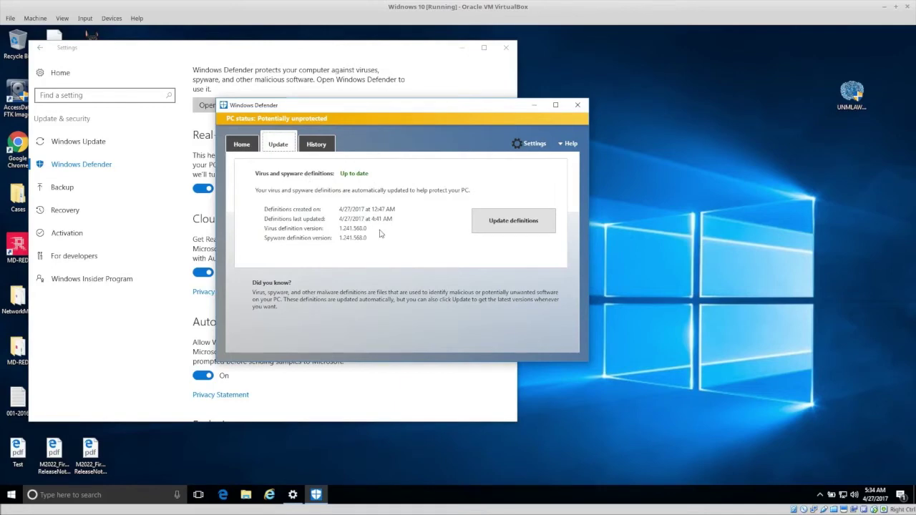
{"action": "left_click", "coordinate": [512, 218]}
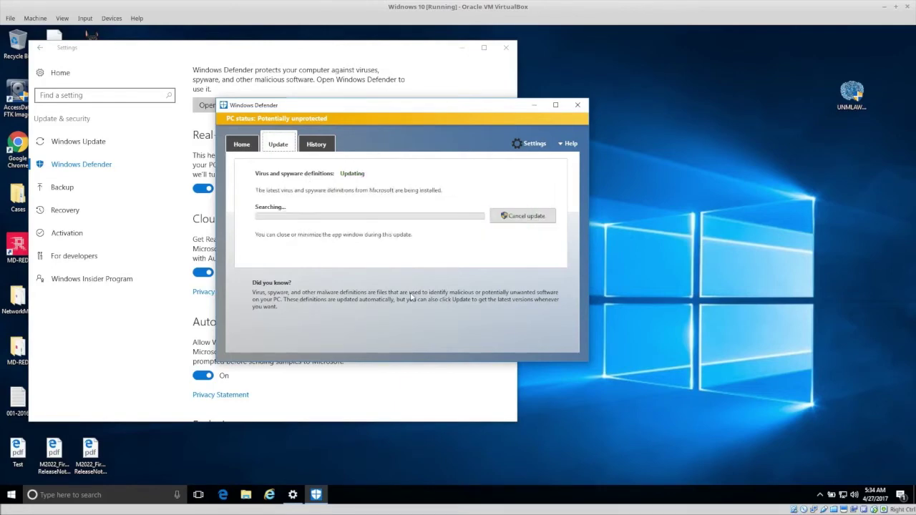
Re-run the Windows update check, then close the Windows Defender app
{"action": "left_click", "coordinate": [99, 142]}
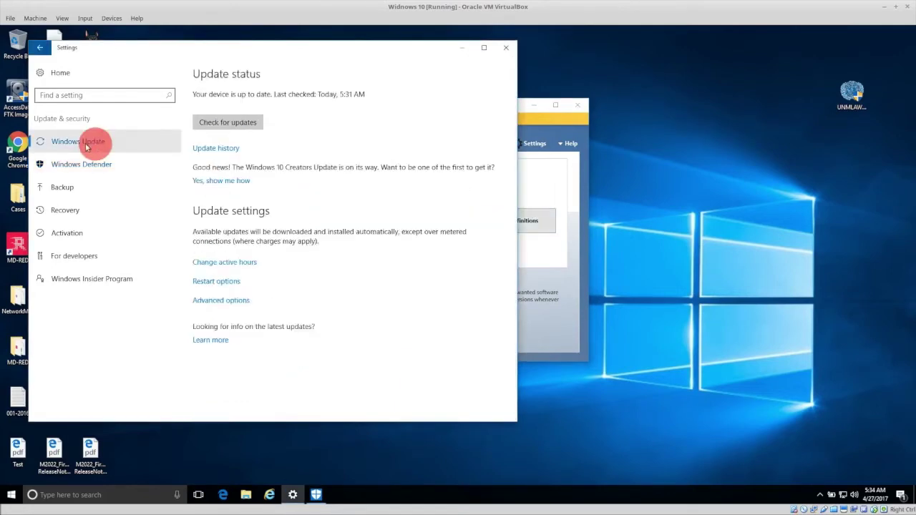
{"action": "left_click", "coordinate": [247, 120]}
{"action": "left_click", "coordinate": [520, 202]}
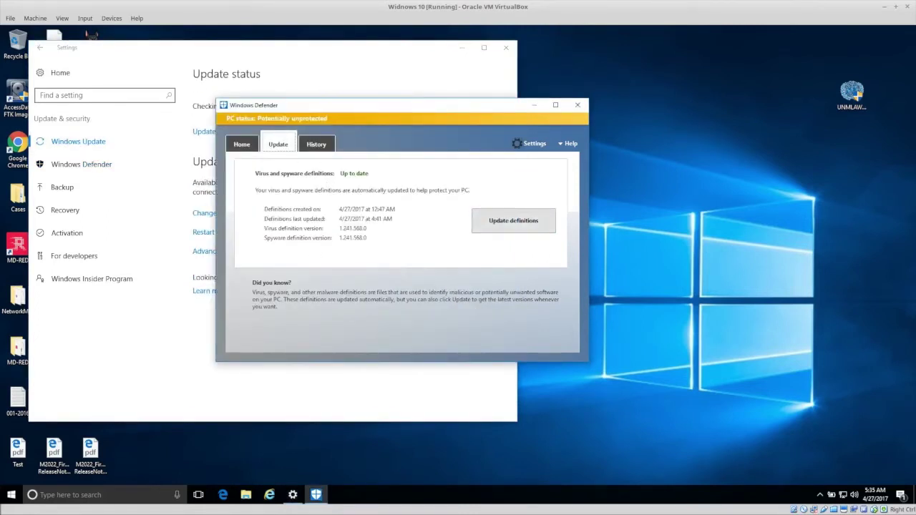
{"action": "left_click", "coordinate": [242, 145]}
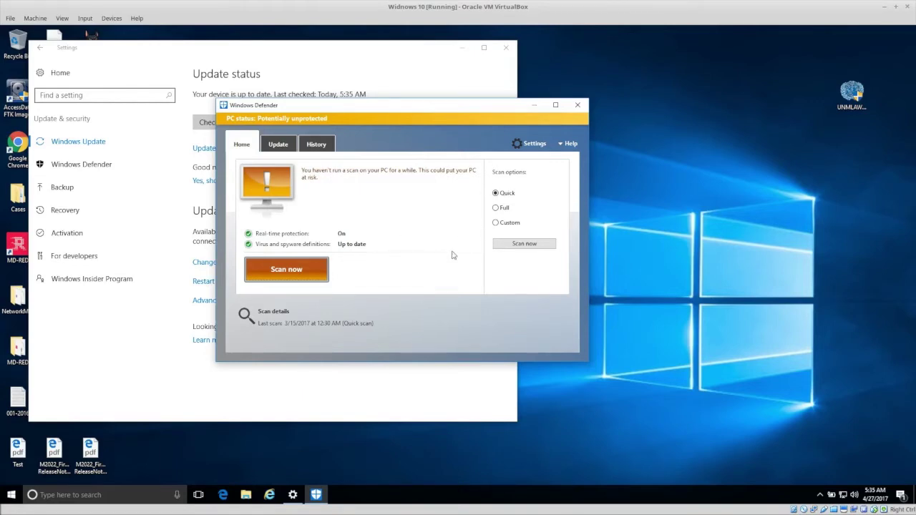
{"action": "left_click", "coordinate": [578, 107]}
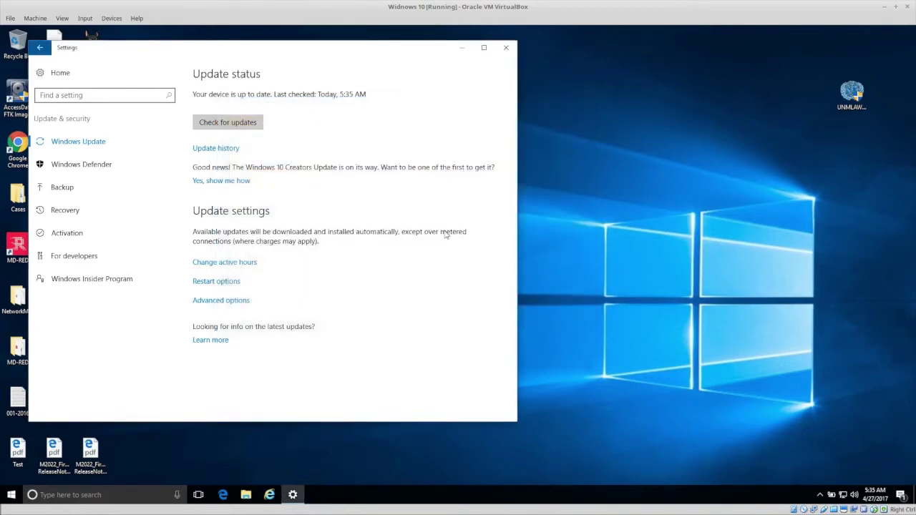
Show the File History options on the Update & security Backup page
{"action": "left_click", "coordinate": [62, 188]}
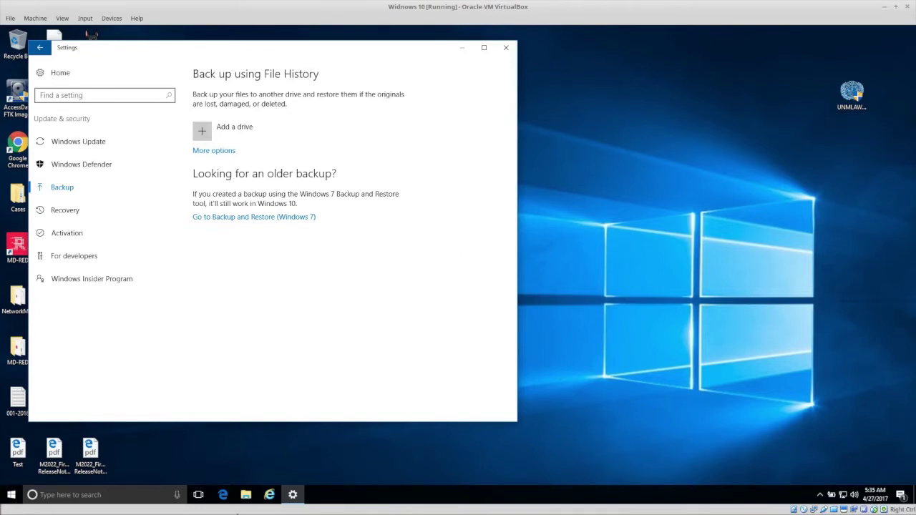
{"action": "key", "text": "super+1"}
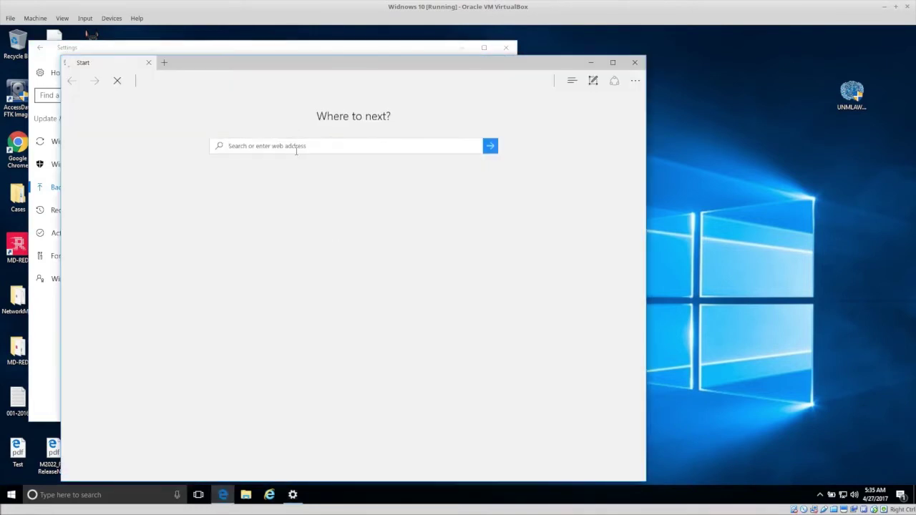
Load crashplan.com in Microsoft Edge's address bar
{"action": "left_click", "coordinate": [294, 146]}
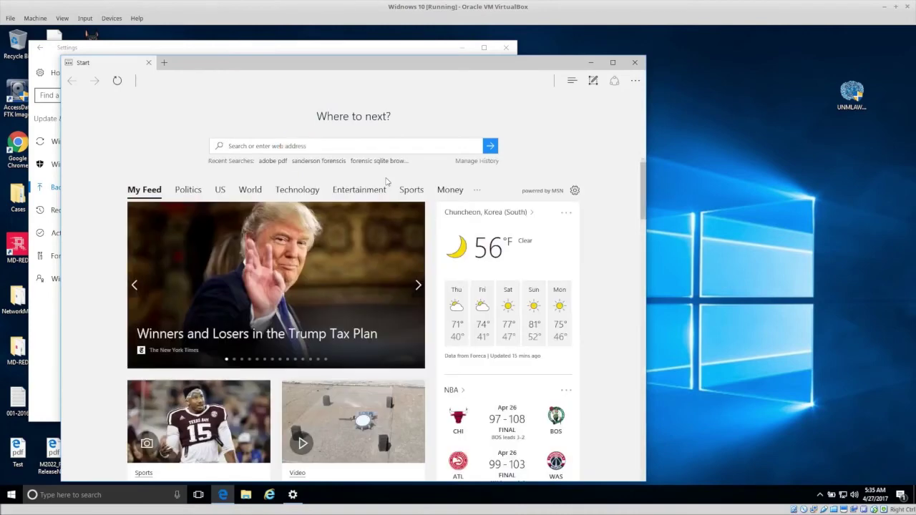
{"action": "type", "text": "crashplan.com"}
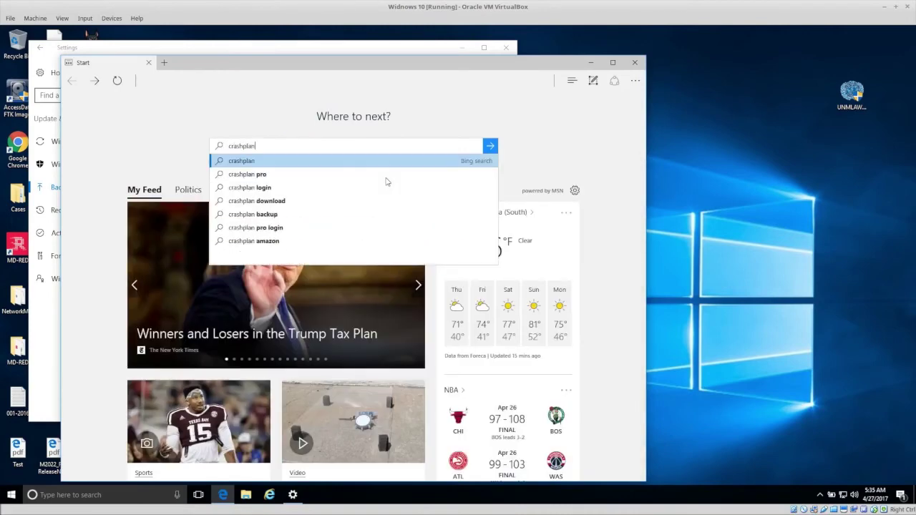
{"action": "key", "text": "Return"}
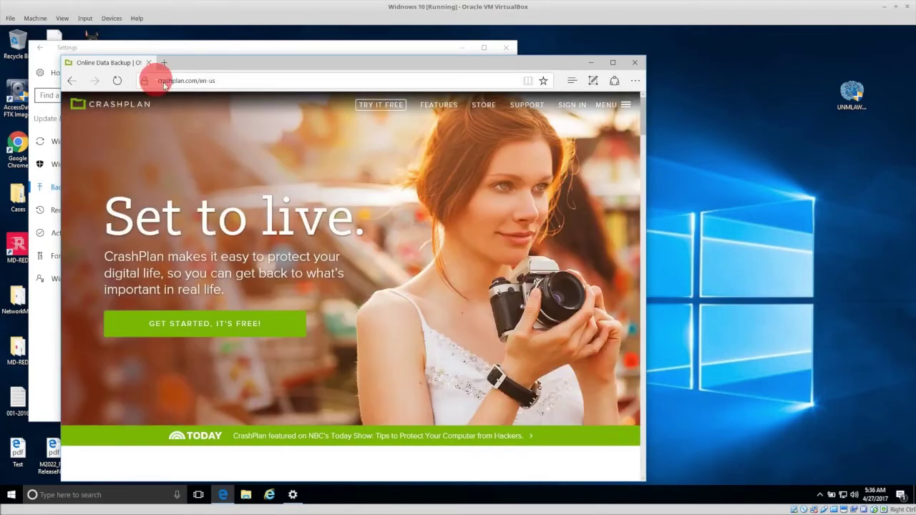
{"action": "left_click", "coordinate": [161, 80]}
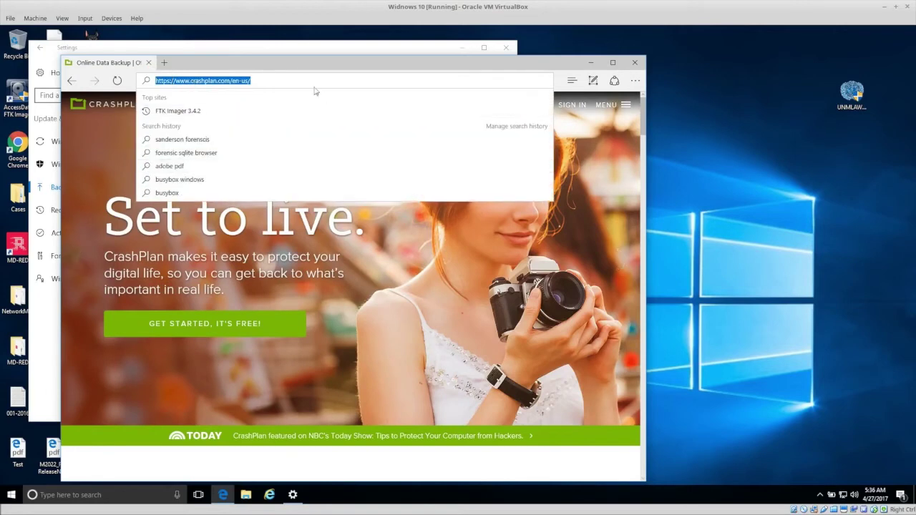
Browse CrashPlan's backup offerings, then close Microsoft Edge
{"action": "left_click", "coordinate": [295, 68]}
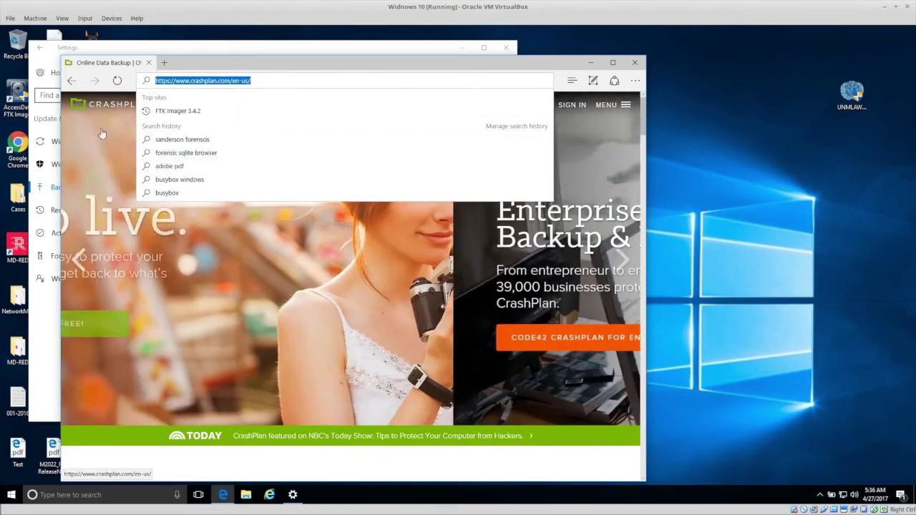
{"action": "left_click", "coordinate": [186, 67]}
{"action": "scroll", "coordinate": [524, 309], "scroll_direction": "down", "scroll_amount": 8}
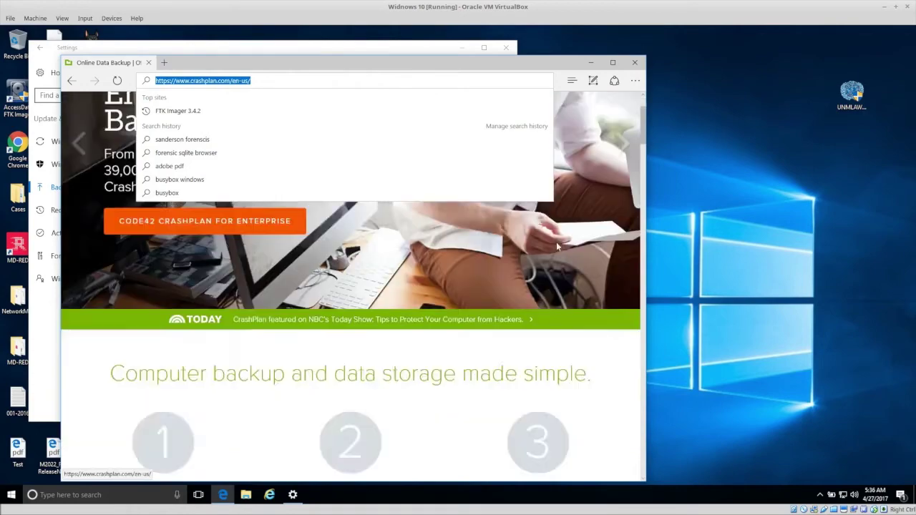
{"action": "left_click", "coordinate": [525, 310]}
{"action": "scroll", "coordinate": [344, 174], "scroll_direction": "down", "scroll_amount": 10}
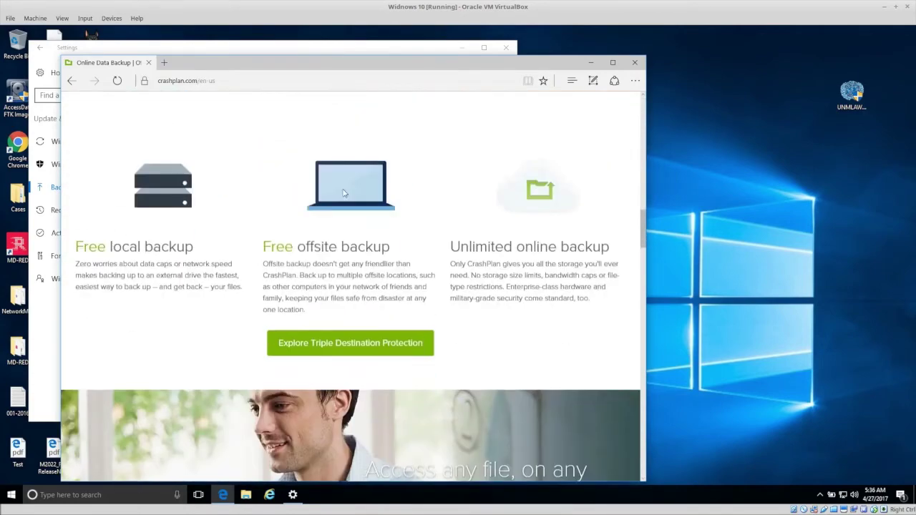
{"action": "scroll", "coordinate": [323, 326], "scroll_direction": "up", "scroll_amount": 3}
{"action": "scroll", "coordinate": [323, 326], "scroll_direction": "up", "scroll_amount": 15}
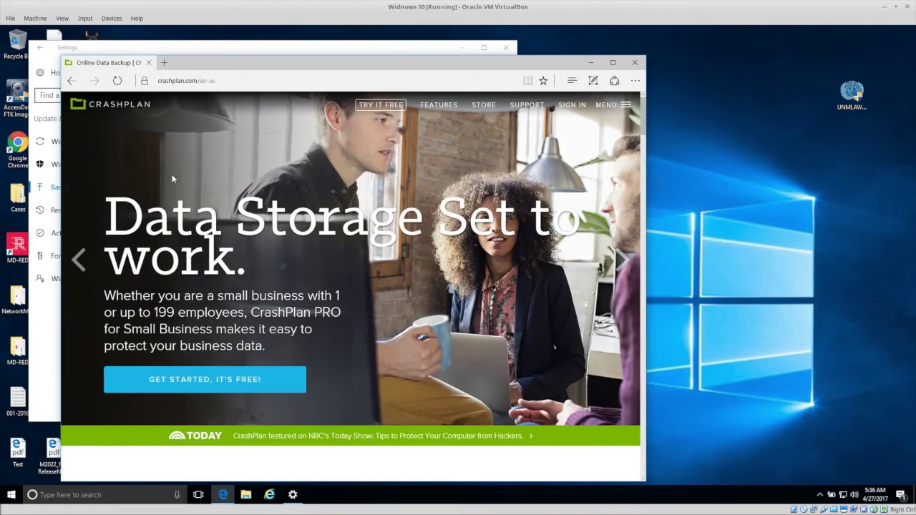
{"action": "left_click", "coordinate": [642, 65]}
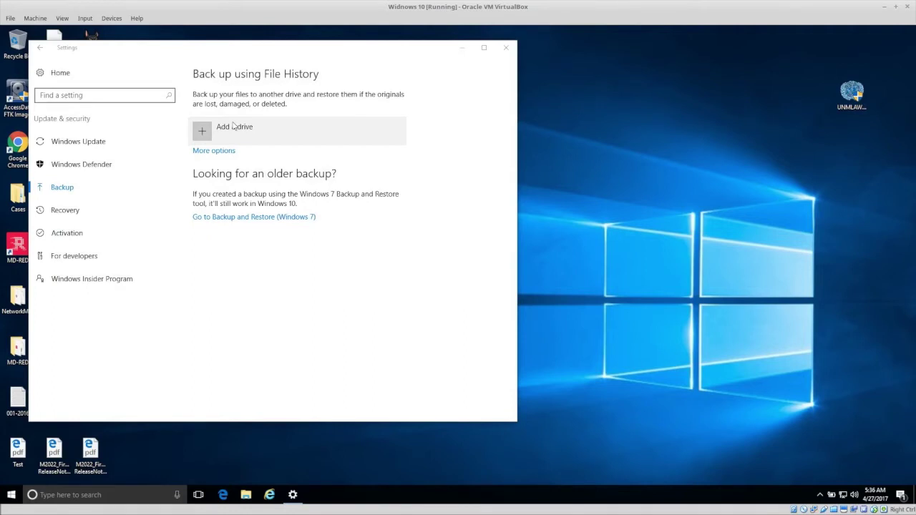
{"action": "left_click", "coordinate": [213, 133]}
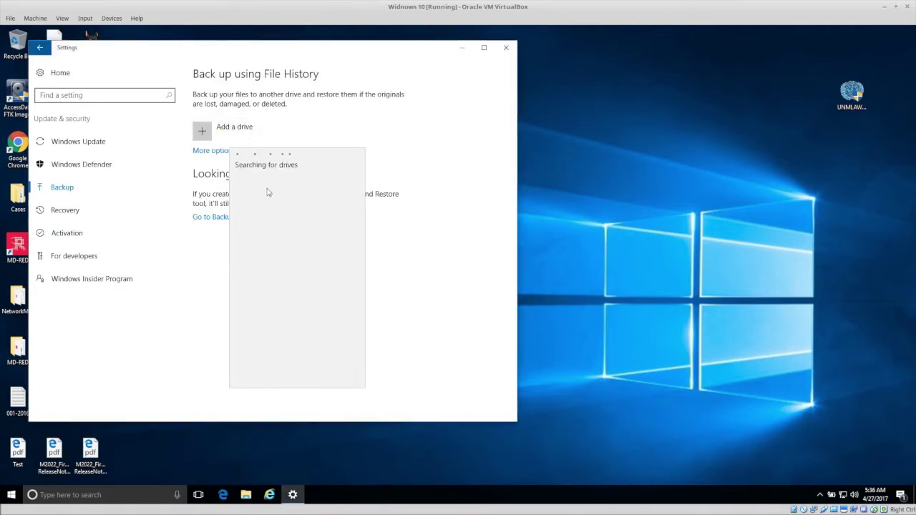
{"action": "left_click", "coordinate": [421, 283]}
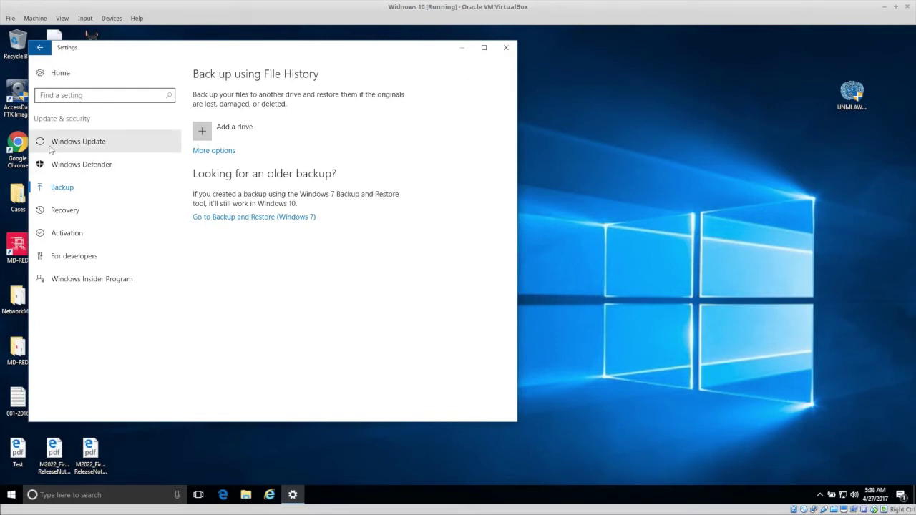
Review the Windows Update status and the Windows Defender protection settings
{"action": "left_click", "coordinate": [78, 146]}
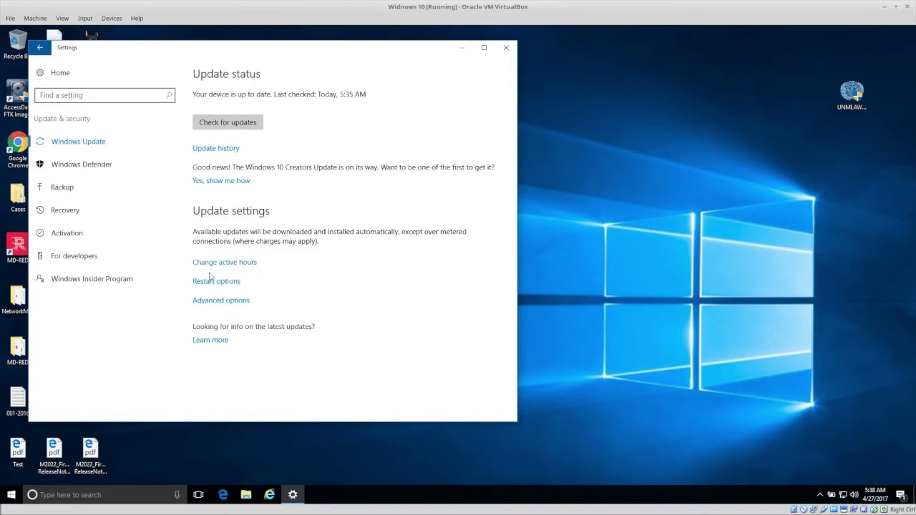
{"action": "left_click", "coordinate": [79, 164]}
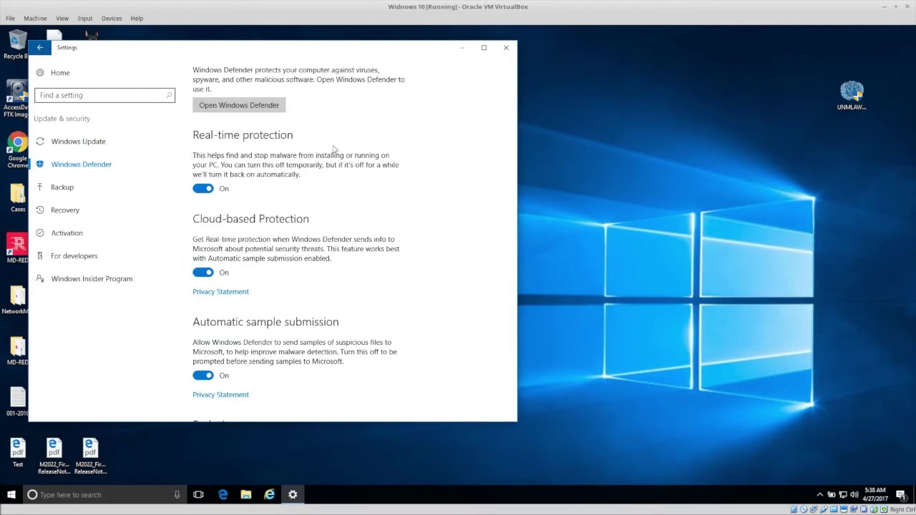
{"action": "left_click", "coordinate": [276, 147]}
Revisit the Backup settings, then return to the Windows Settings home page
{"action": "left_click", "coordinate": [62, 186]}
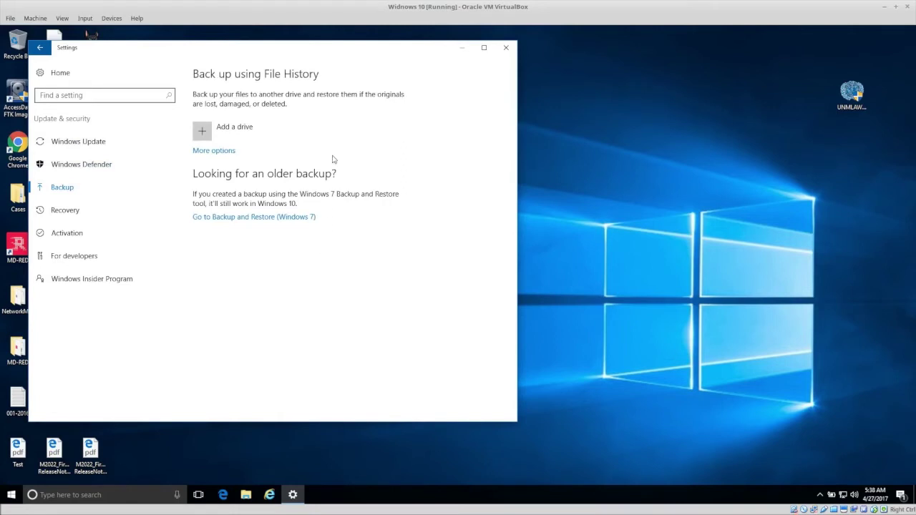
{"action": "left_click", "coordinate": [331, 156]}
{"action": "left_click", "coordinate": [195, 174]}
{"action": "left_click", "coordinate": [290, 299]}
{"action": "left_click", "coordinate": [38, 49]}
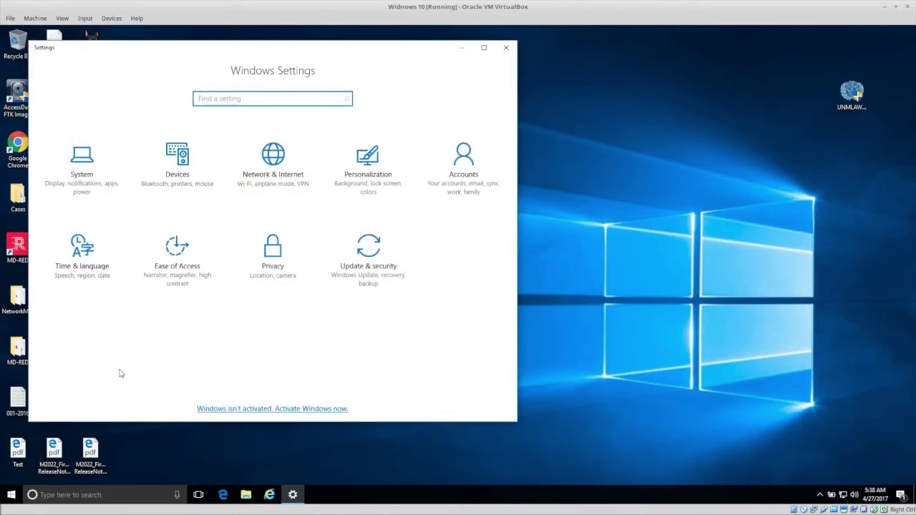
{"action": "left_click", "coordinate": [119, 329]}
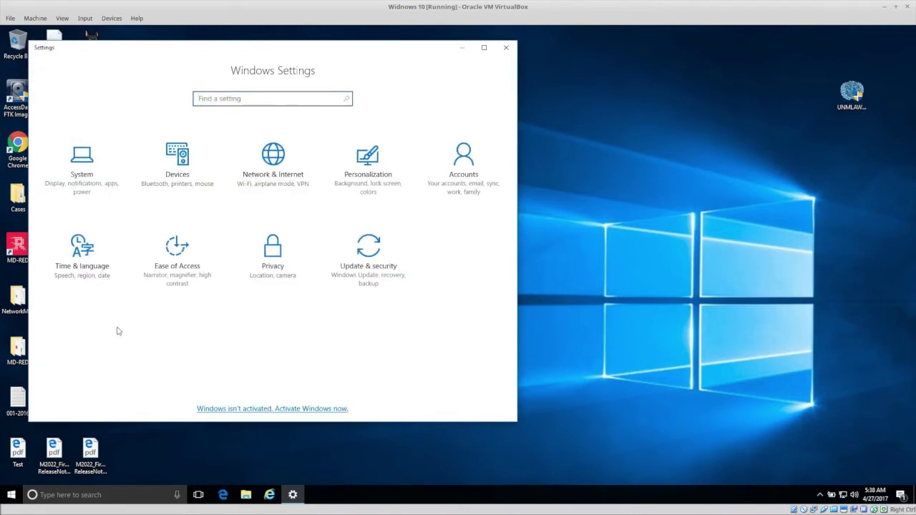
{"action": "left_click", "coordinate": [273, 260]}
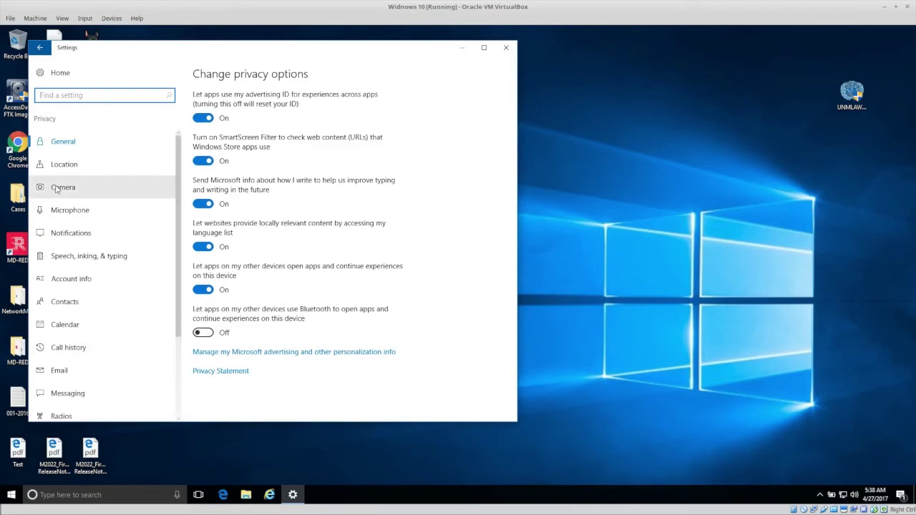
{"action": "left_click", "coordinate": [61, 162]}
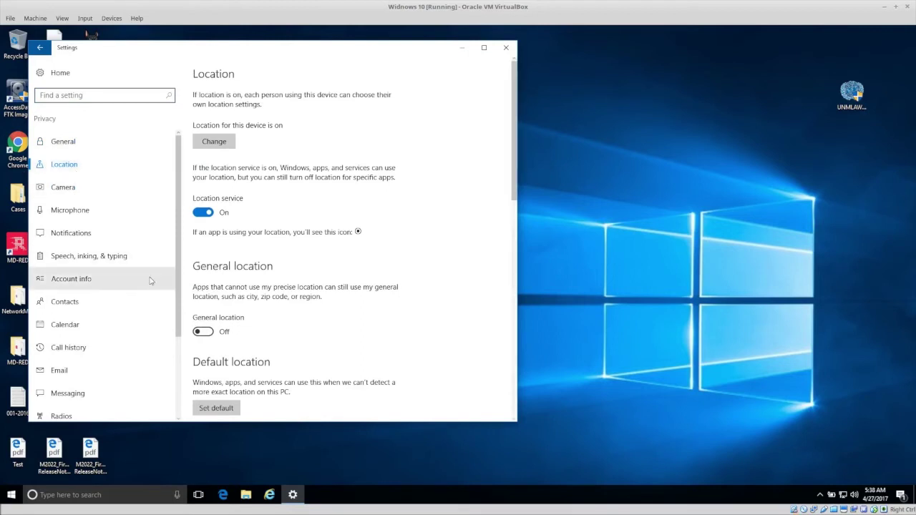
{"action": "scroll", "coordinate": [150, 281], "scroll_direction": "down", "scroll_amount": 3}
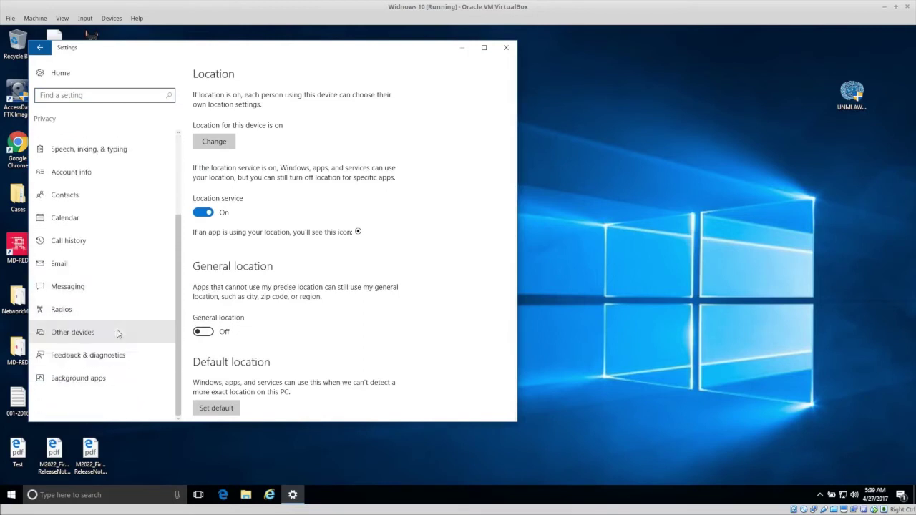
{"action": "scroll", "coordinate": [119, 333], "scroll_direction": "up", "scroll_amount": 3}
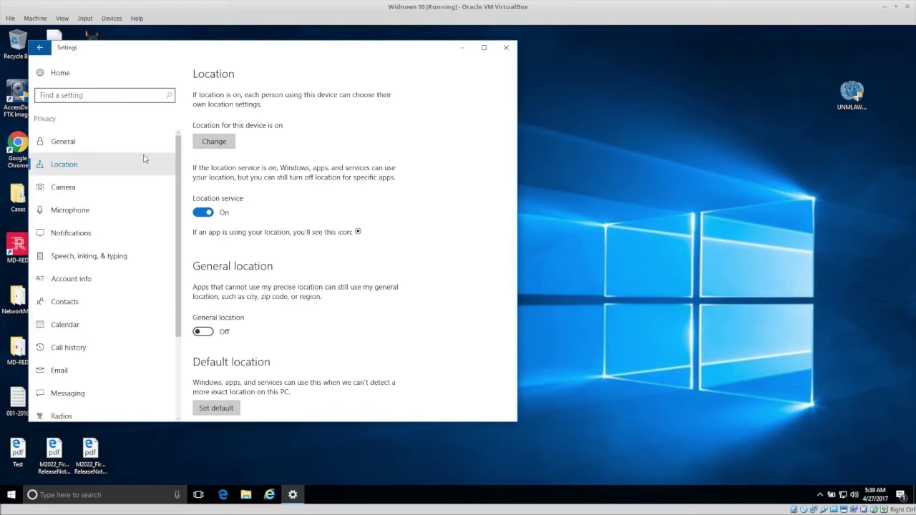
{"action": "left_click", "coordinate": [39, 47]}
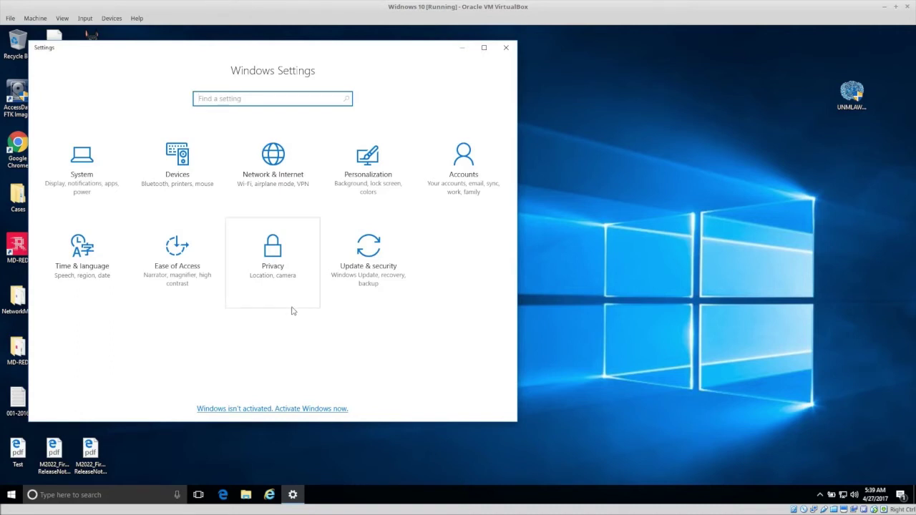
{"action": "left_click", "coordinate": [82, 168]}
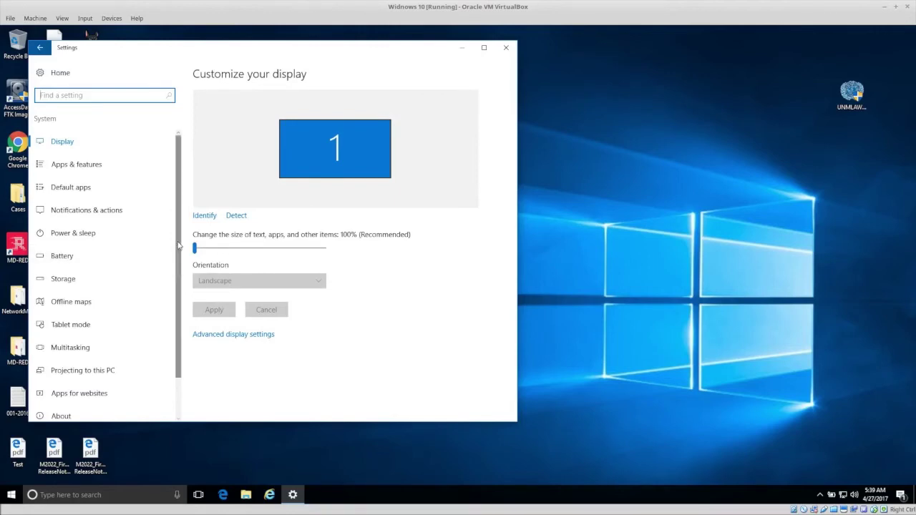
{"action": "left_click", "coordinate": [89, 166]}
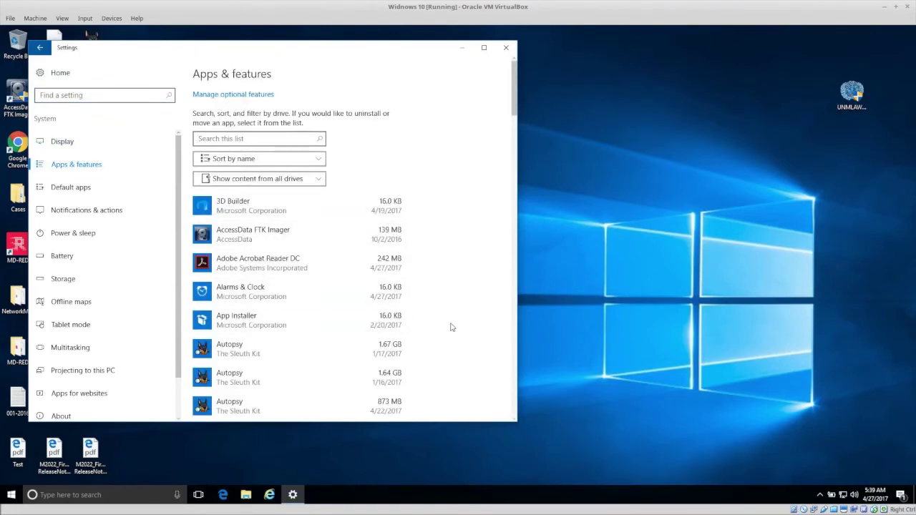
{"action": "scroll", "coordinate": [444, 326], "scroll_direction": "down", "scroll_amount": 3}
{"action": "scroll", "coordinate": [452, 327], "scroll_direction": "down", "scroll_amount": 6}
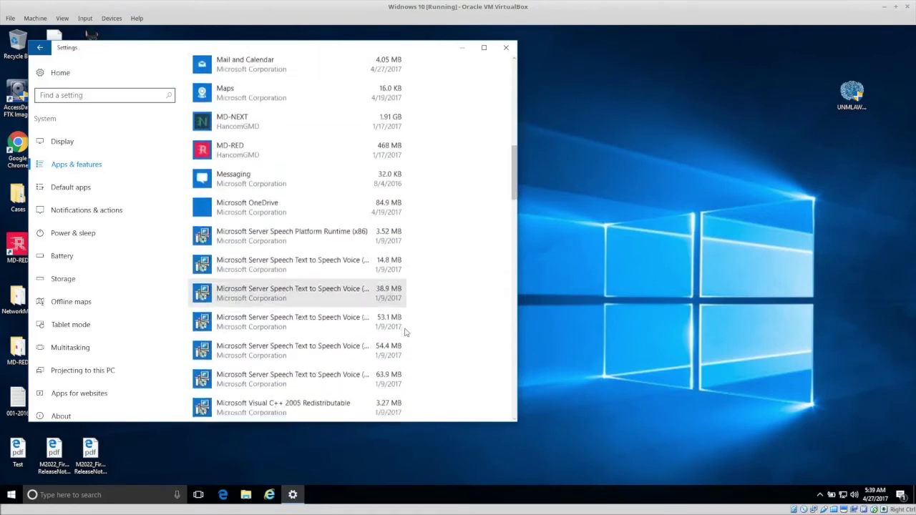
{"action": "scroll", "coordinate": [405, 331], "scroll_direction": "down", "scroll_amount": 4}
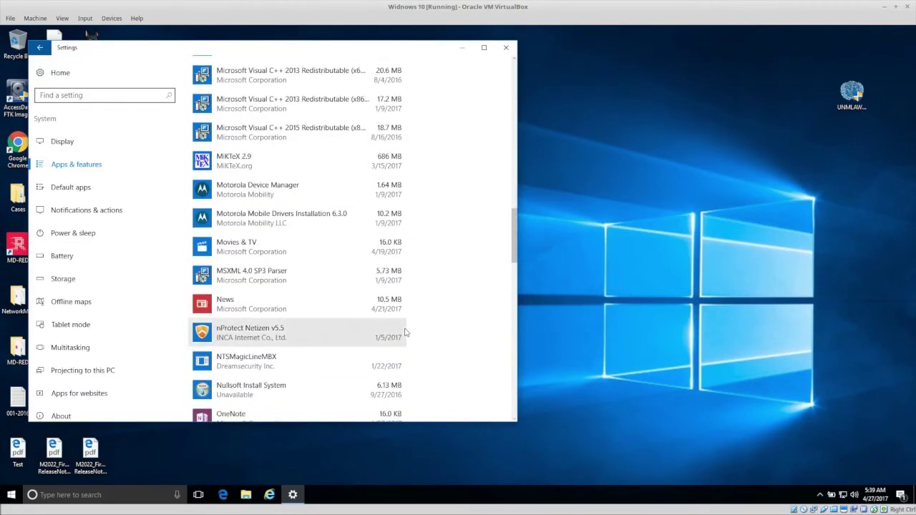
{"action": "scroll", "coordinate": [405, 332], "scroll_direction": "up", "scroll_amount": 2}
{"action": "scroll", "coordinate": [406, 331], "scroll_direction": "up", "scroll_amount": 10}
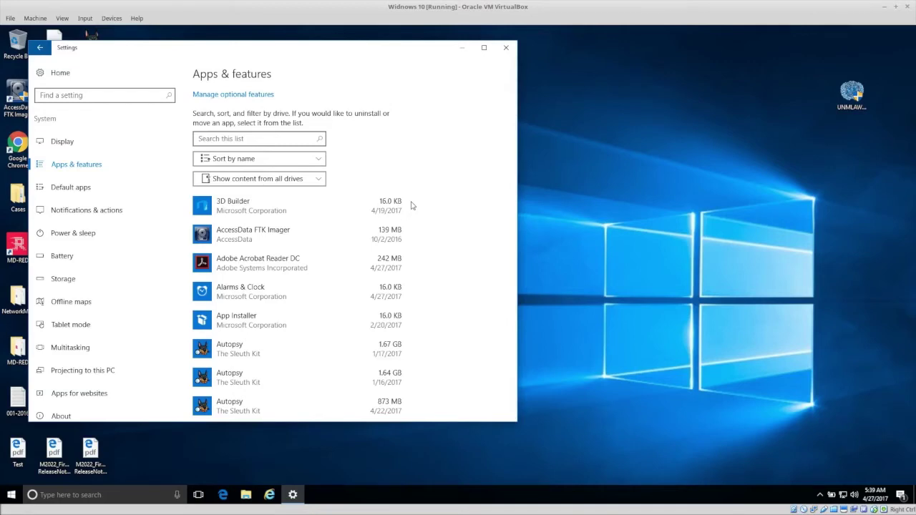
{"action": "scroll", "coordinate": [408, 215], "scroll_direction": "down", "scroll_amount": 10}
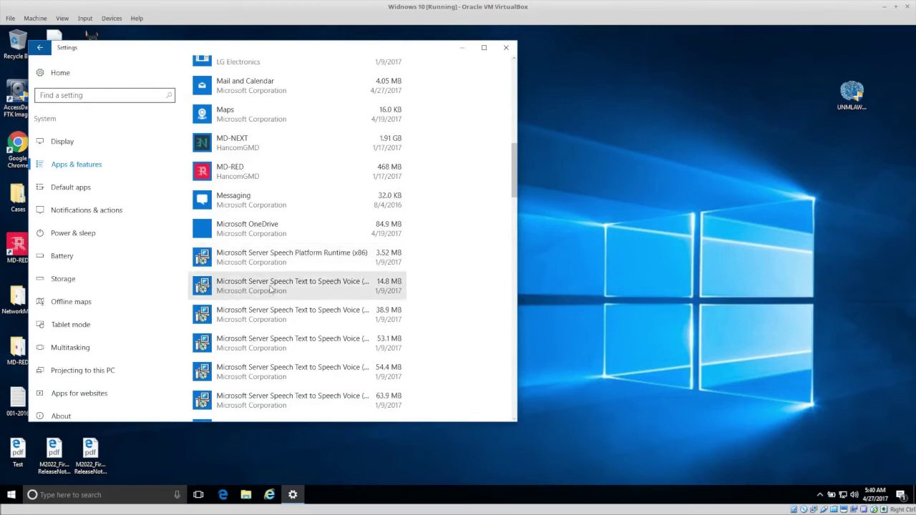
{"action": "scroll", "coordinate": [266, 290], "scroll_direction": "up", "scroll_amount": 3}
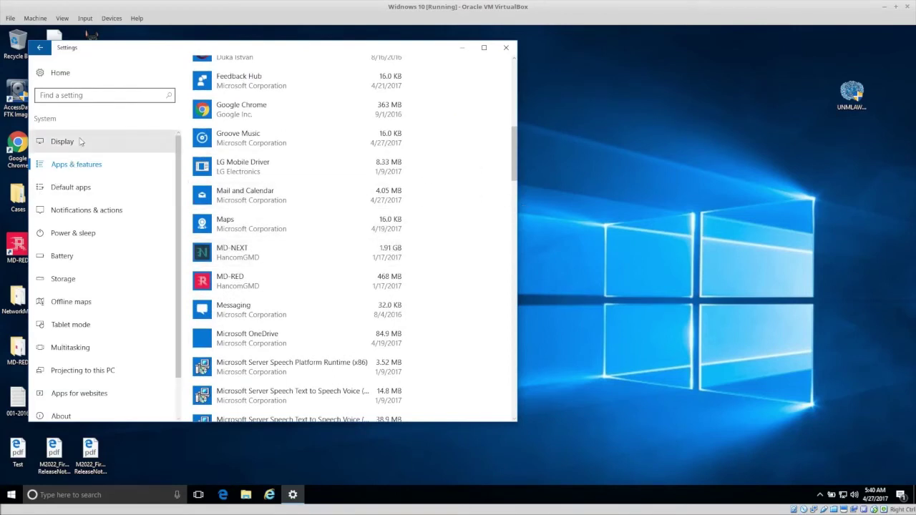
{"action": "scroll", "coordinate": [427, 262], "scroll_direction": "down", "scroll_amount": 3}
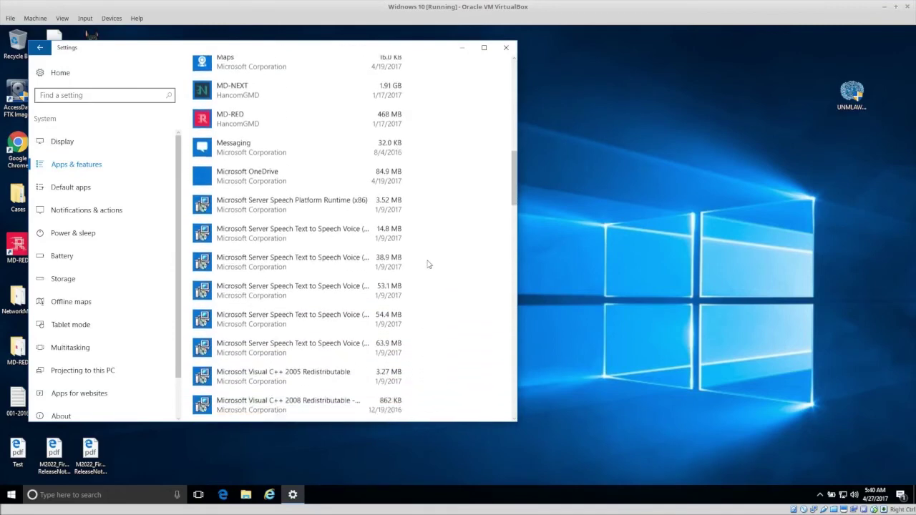
{"action": "scroll", "coordinate": [427, 264], "scroll_direction": "up", "scroll_amount": 20}
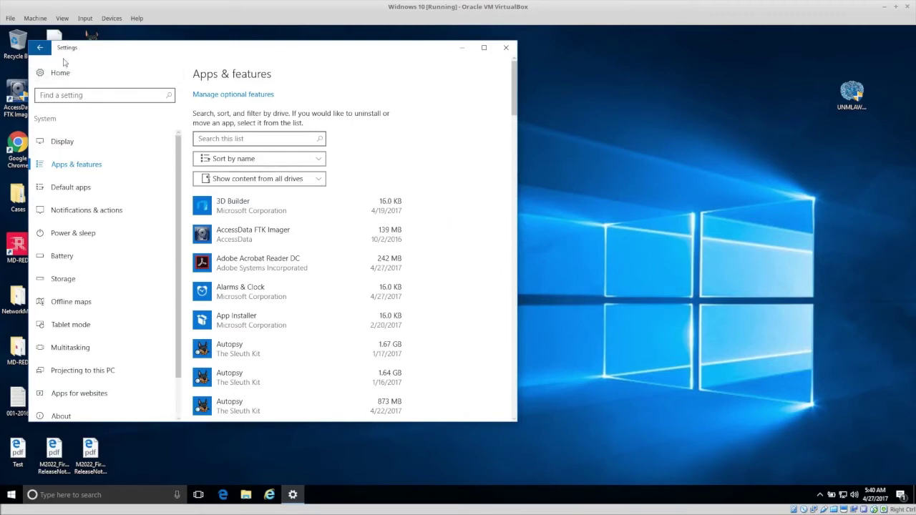
Open Windows Firewall from the Network & Internet Ethernet page
{"action": "left_click", "coordinate": [40, 47]}
{"action": "left_click", "coordinate": [459, 375]}
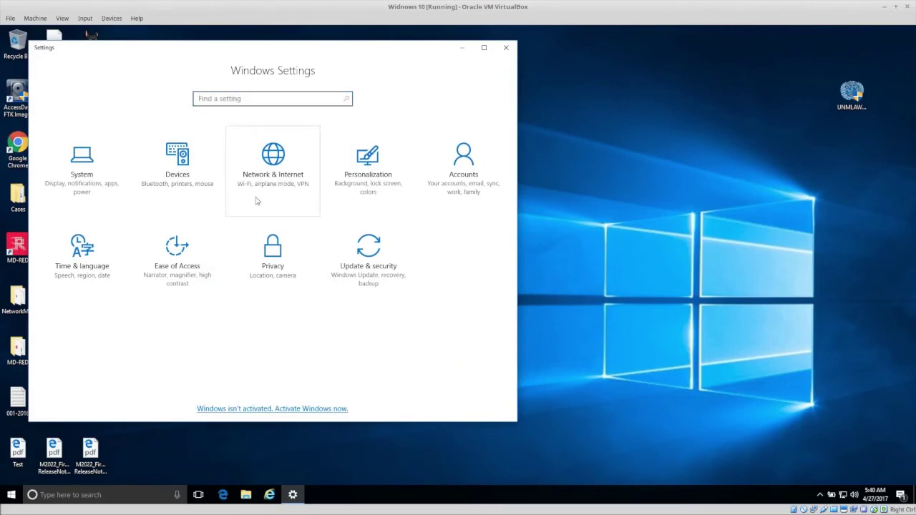
{"action": "left_click", "coordinate": [264, 178]}
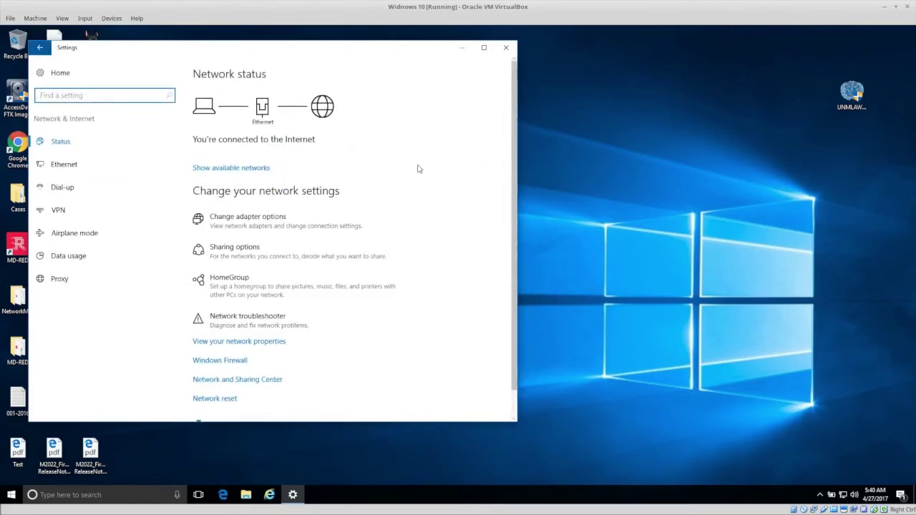
{"action": "scroll", "coordinate": [419, 169], "scroll_direction": "down", "scroll_amount": 1}
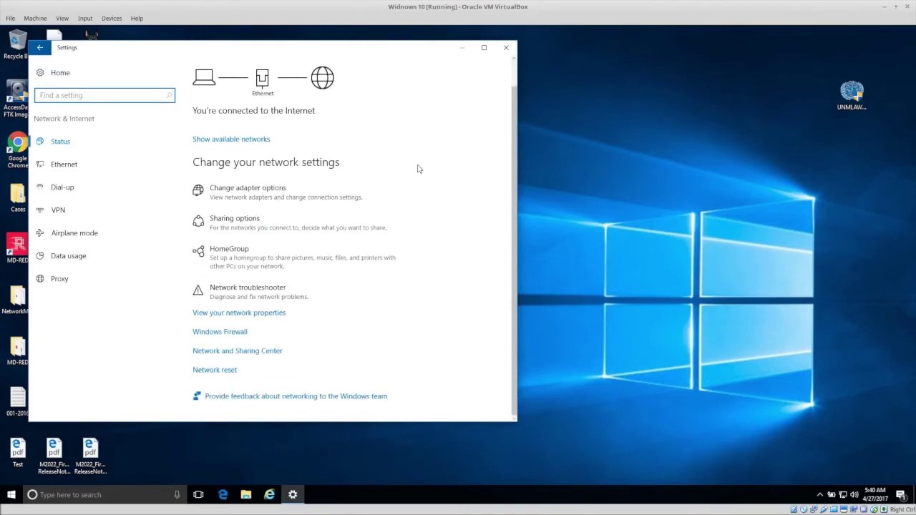
{"action": "scroll", "coordinate": [423, 199], "scroll_direction": "up", "scroll_amount": 1}
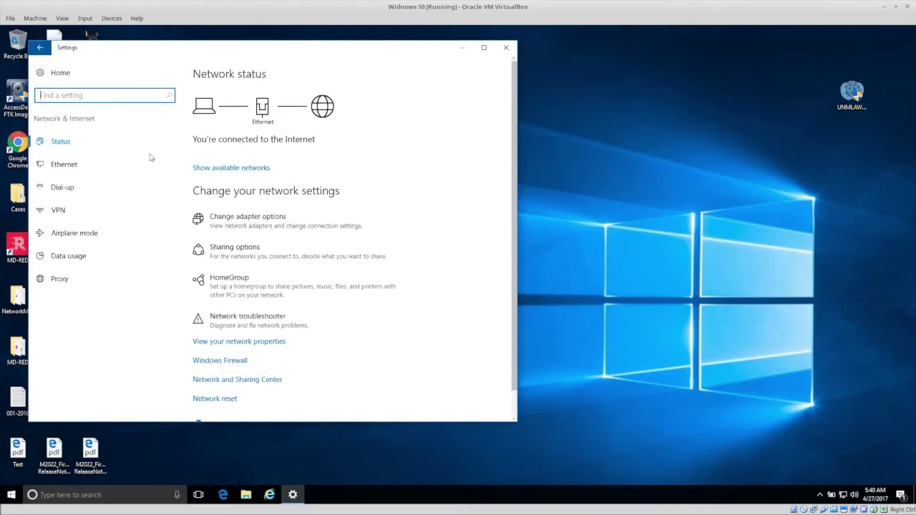
{"action": "left_click", "coordinate": [64, 164]}
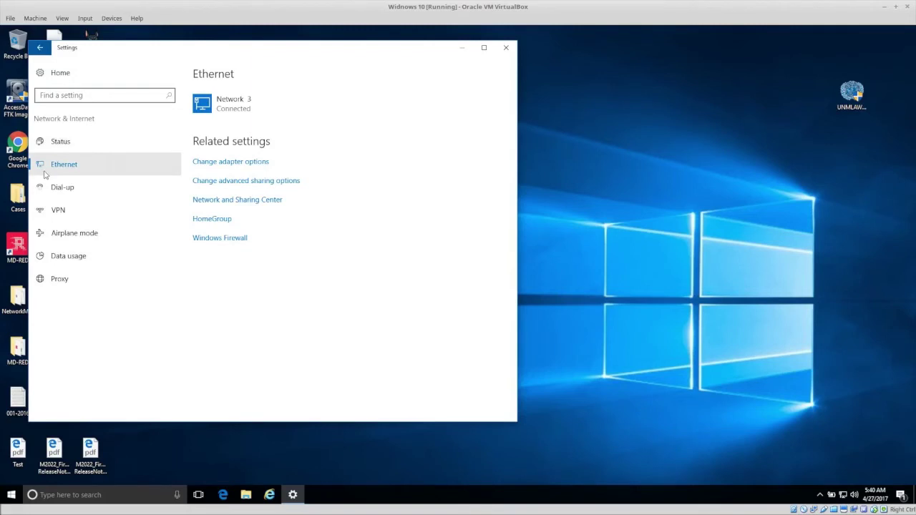
{"action": "left_click", "coordinate": [215, 240]}
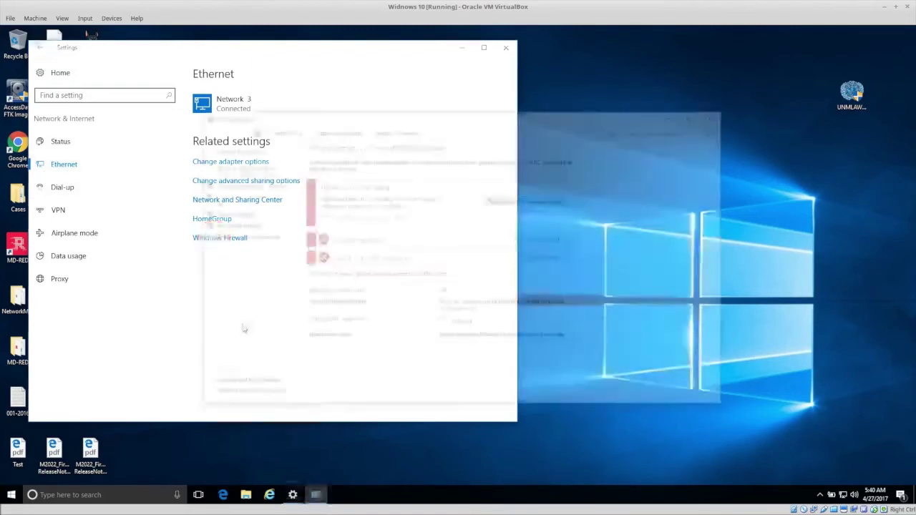
Apply recommended firewall settings, review private and public network details, then open the on/off settings
{"action": "left_click_drag", "start_coordinate": [475, 114], "coordinate": [397, 85]}
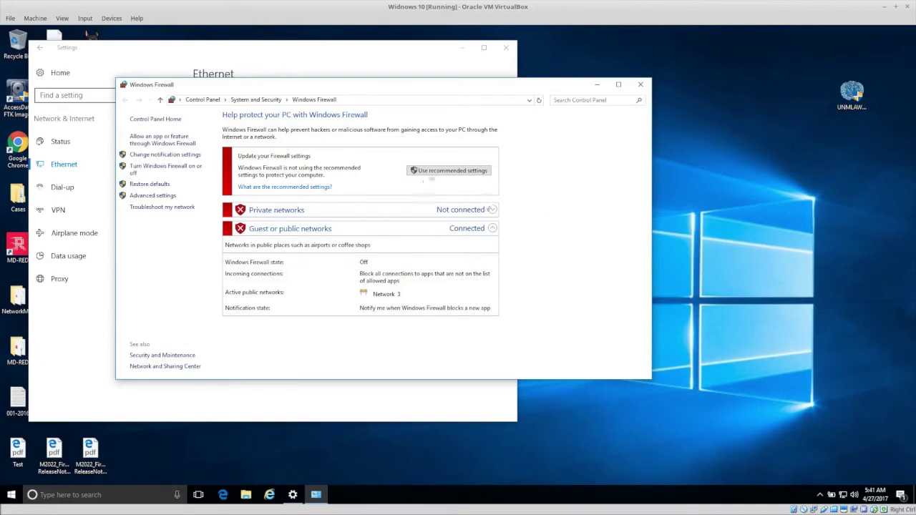
{"action": "left_click", "coordinate": [450, 170]}
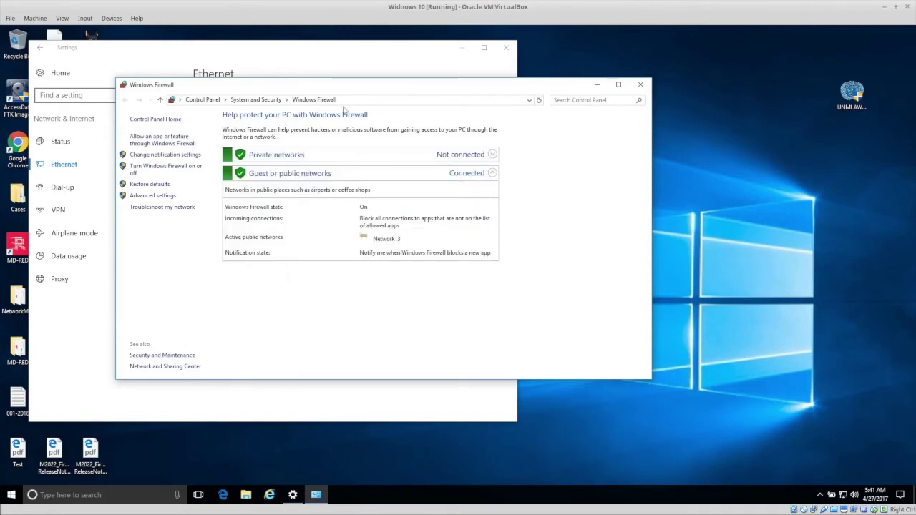
{"action": "left_click", "coordinate": [442, 155]}
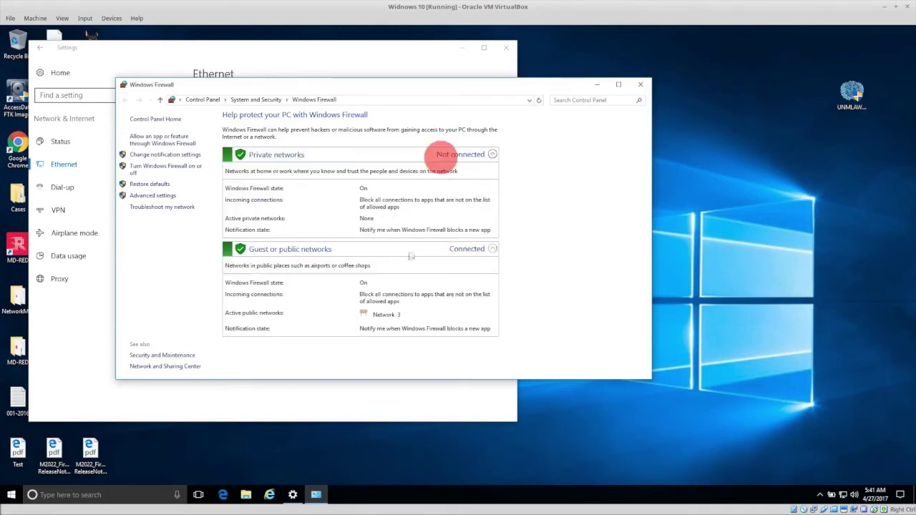
{"action": "left_click", "coordinate": [458, 152]}
{"action": "left_click", "coordinate": [263, 155]}
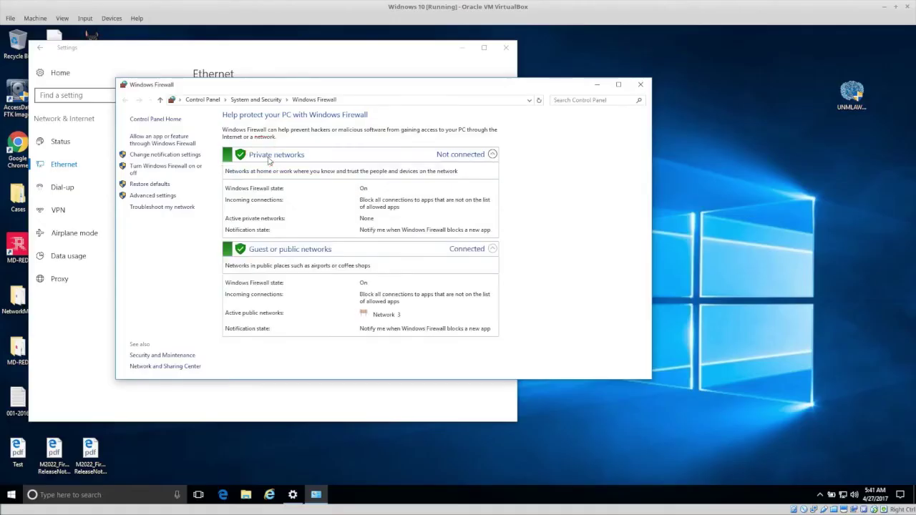
{"action": "left_click", "coordinate": [270, 159]}
{"action": "left_click", "coordinate": [269, 159]}
{"action": "left_click", "coordinate": [269, 249]}
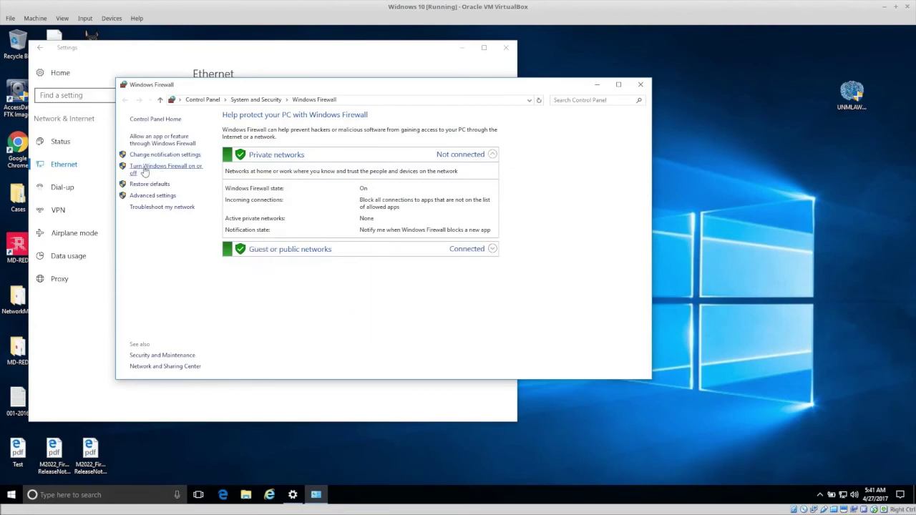
{"action": "left_click", "coordinate": [177, 169]}
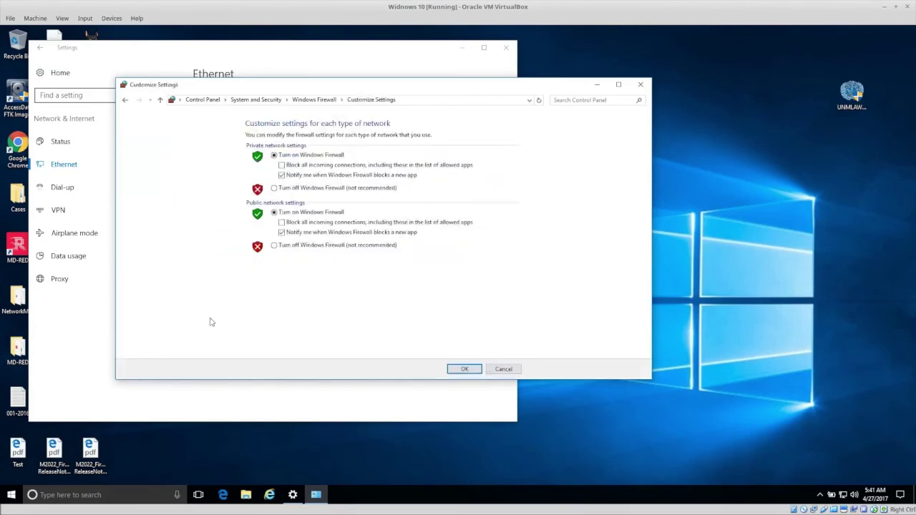
Confirm Turn on Windows Firewall for both private and public networks with OK
{"action": "left_click", "coordinate": [423, 309]}
{"action": "left_click", "coordinate": [474, 369]}
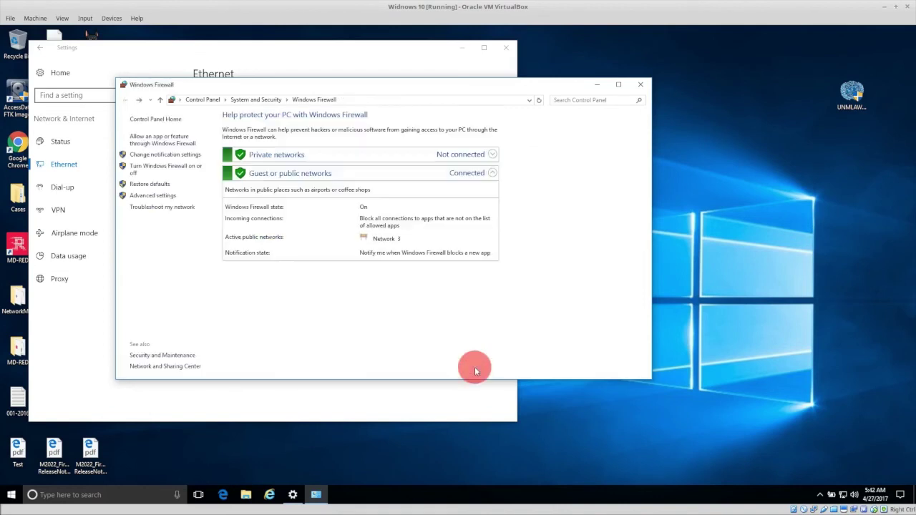
Review the Security and Maintenance messages, then close that Control Panel window
{"action": "left_click", "coordinate": [162, 355]}
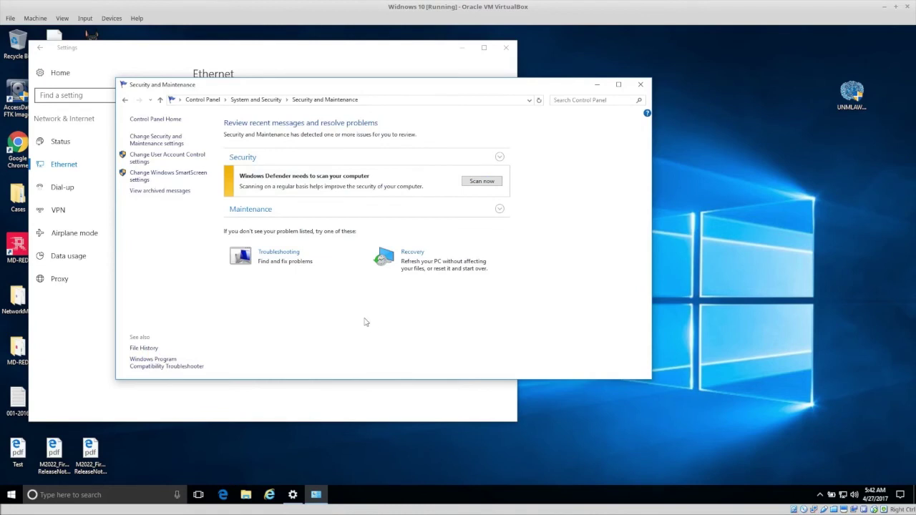
{"action": "left_click", "coordinate": [641, 85]}
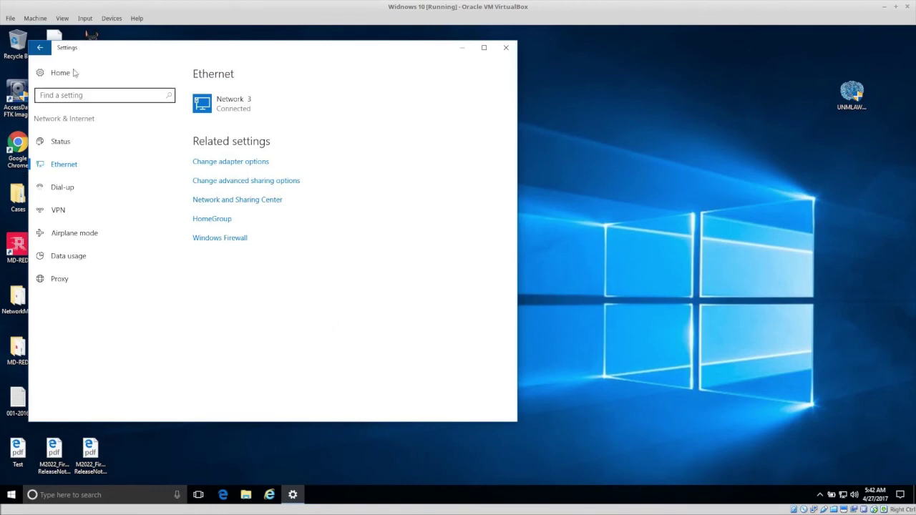
From Settings Home, check Update & security and Windows Defender, then go to Backup
{"action": "left_click", "coordinate": [39, 47]}
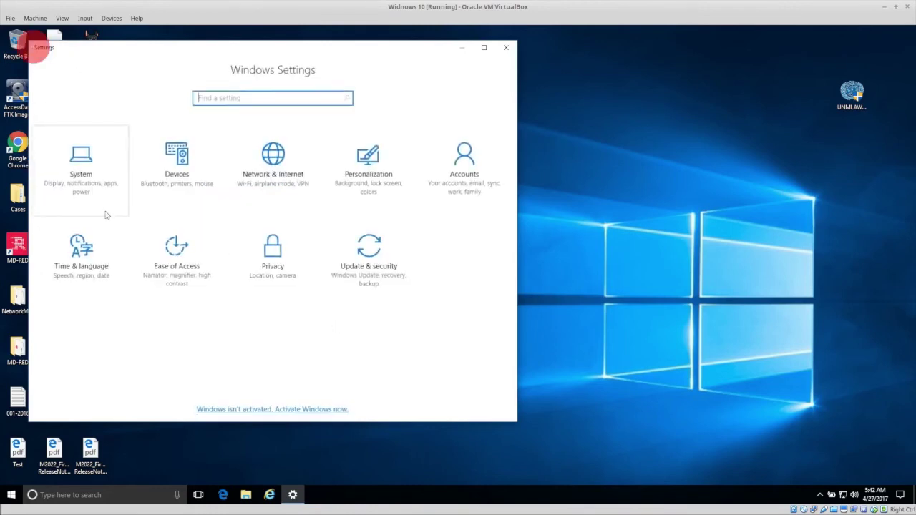
{"action": "left_click", "coordinate": [353, 298]}
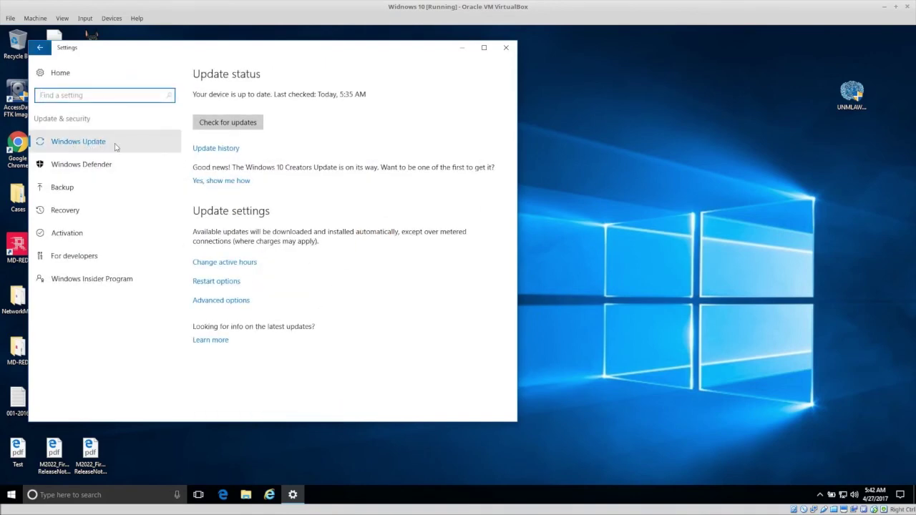
{"action": "left_click", "coordinate": [88, 163]}
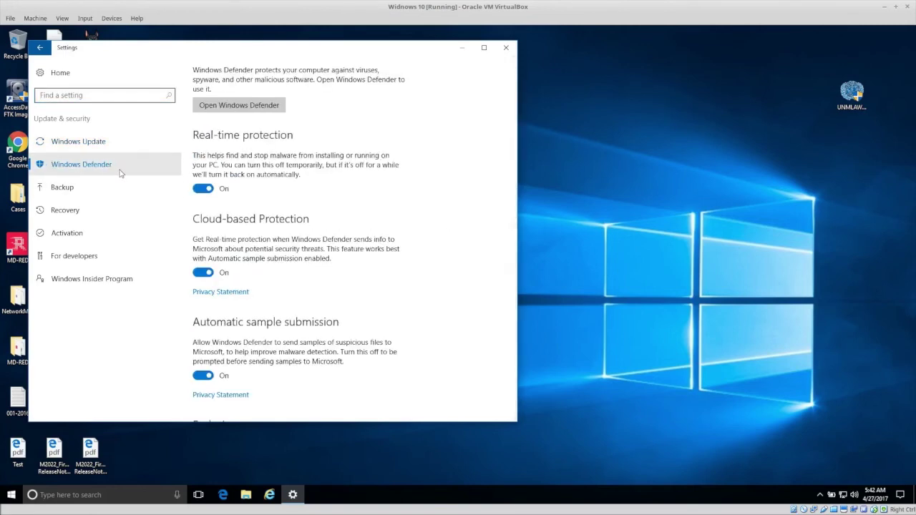
{"action": "left_click", "coordinate": [77, 187]}
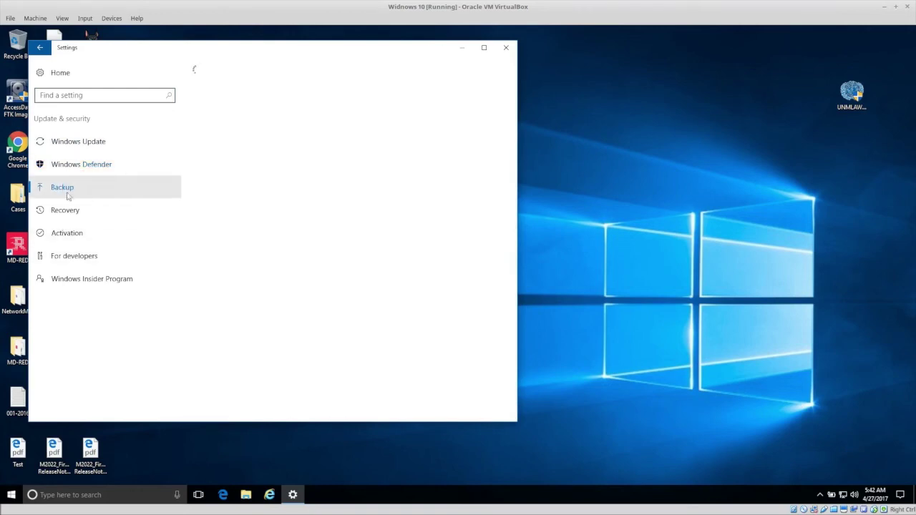
{"action": "left_click", "coordinate": [227, 303]}
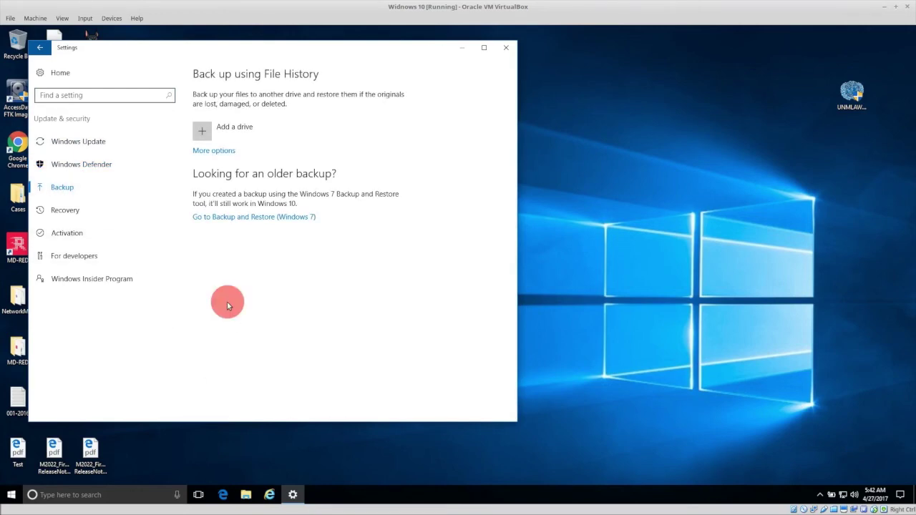